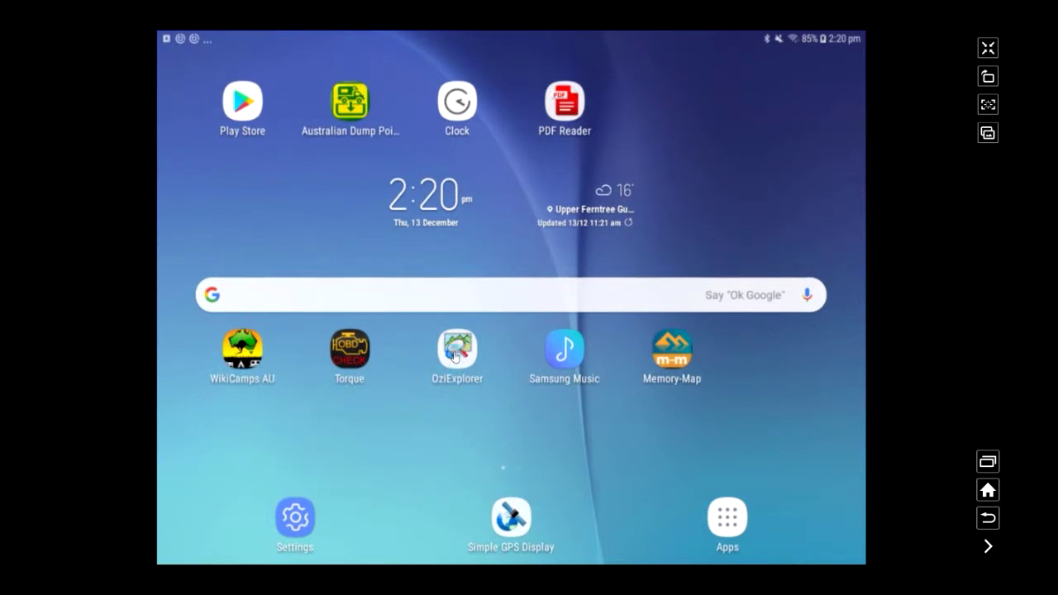
- Open OziExplorer and enlarge the world map to zoom level 200
click(455, 353)
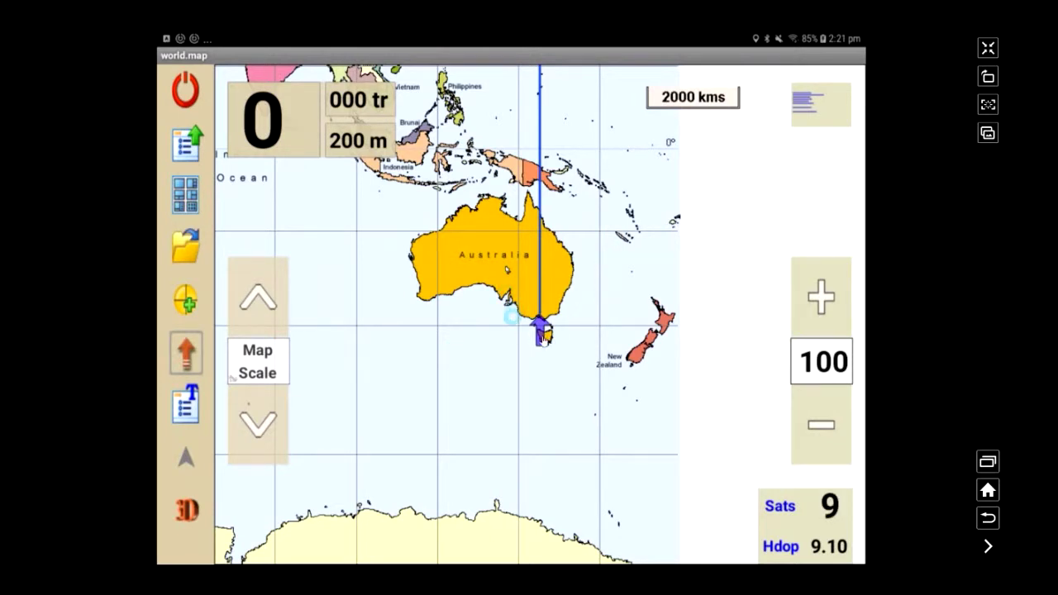
click(822, 425)
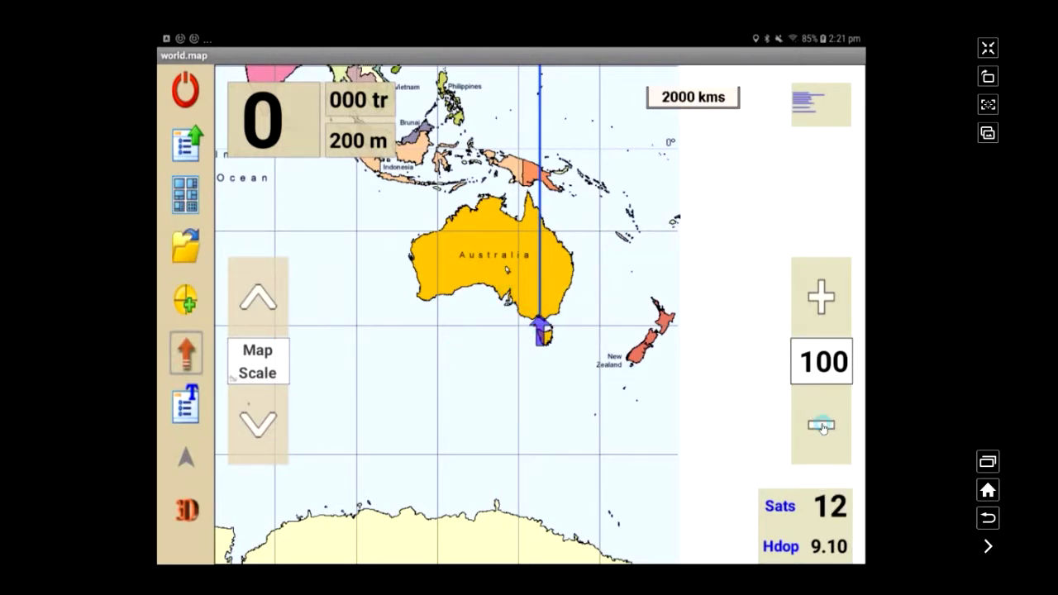
click(821, 299)
click(821, 300)
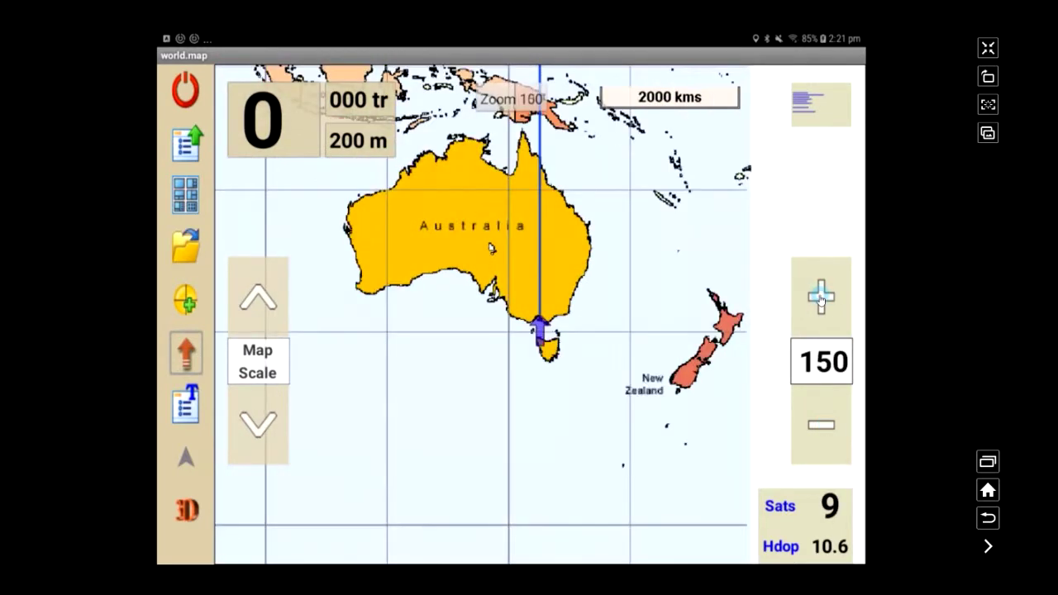
click(822, 299)
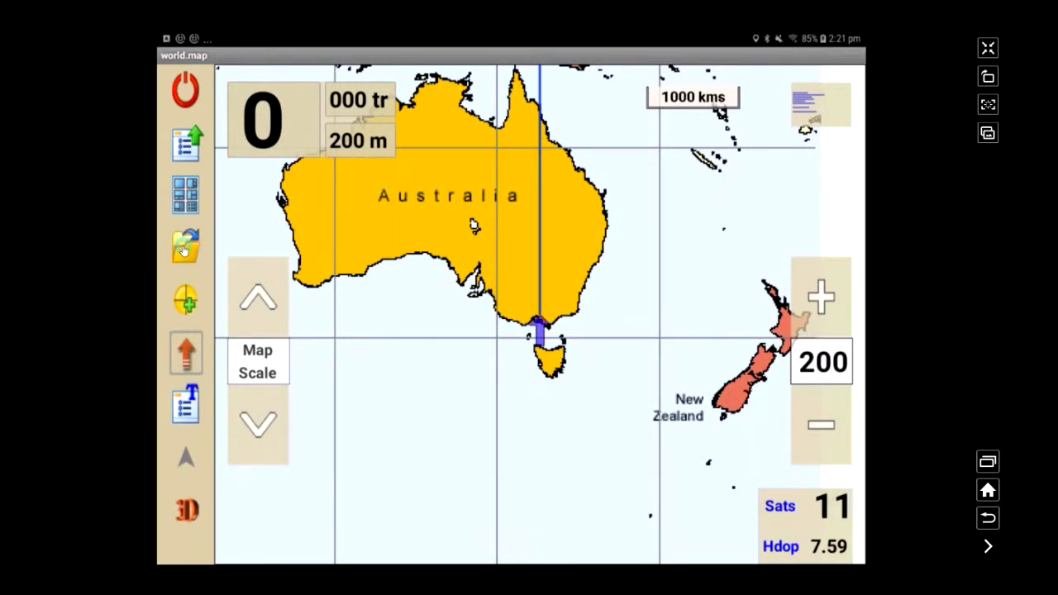
- Load Hema Explorer 150k Map 1710.map from the Hema Aus Seamless Maps folder inside Hema 150 seamless
click(184, 248)
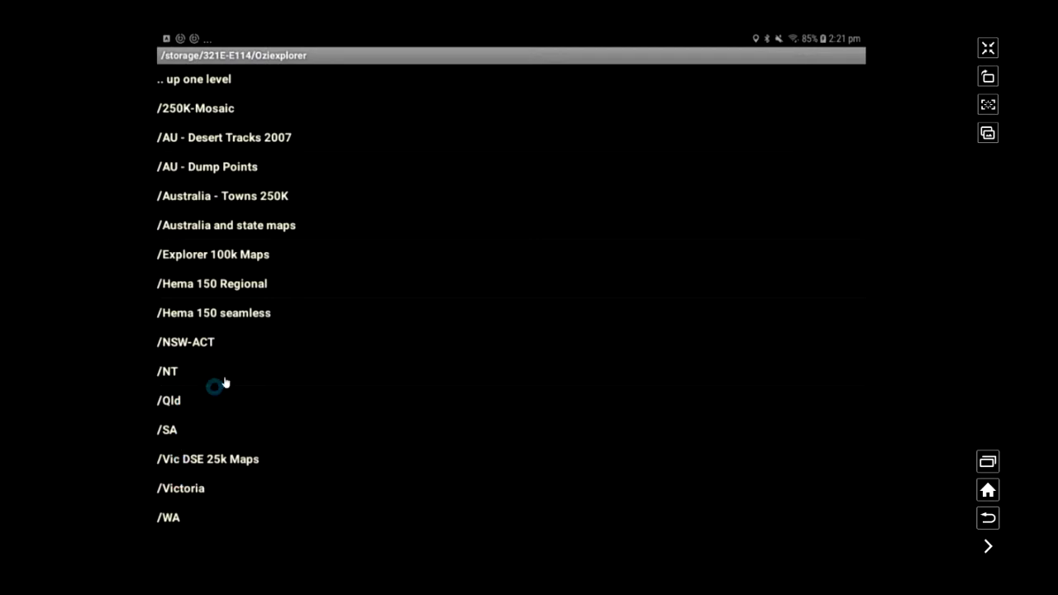
click(209, 314)
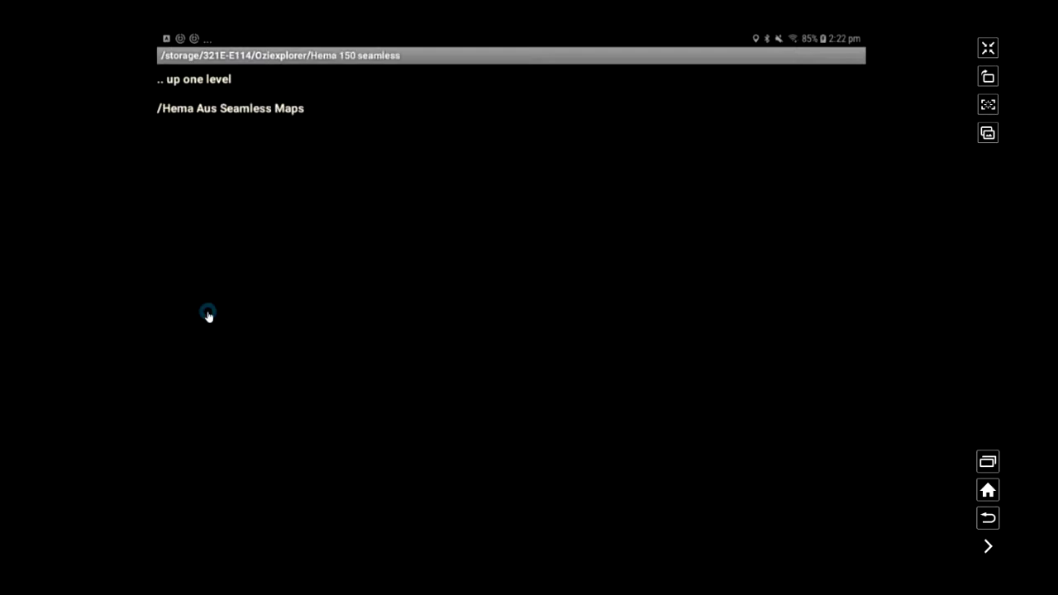
click(227, 110)
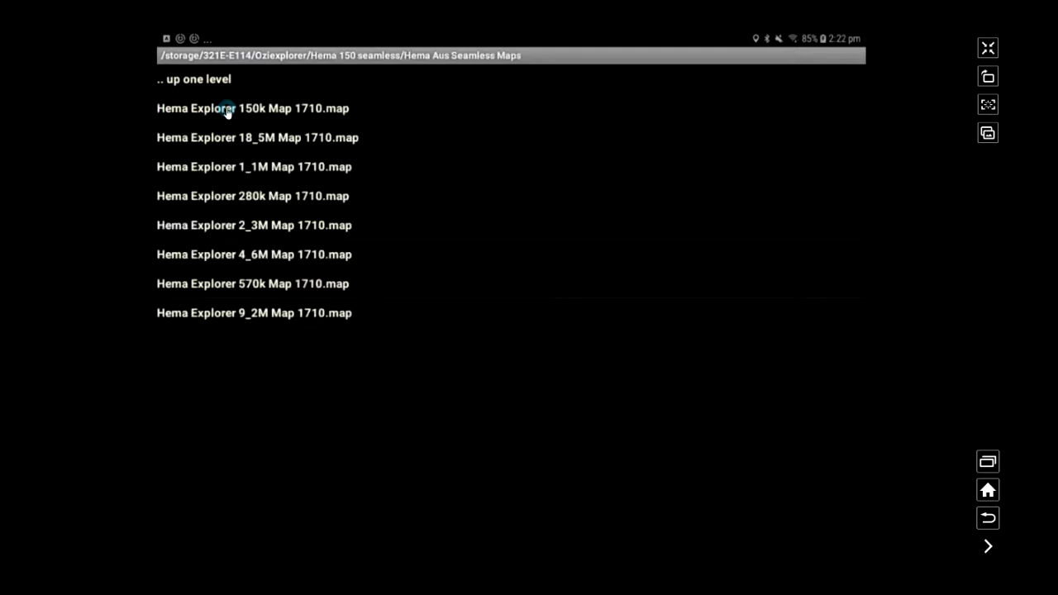
click(227, 110)
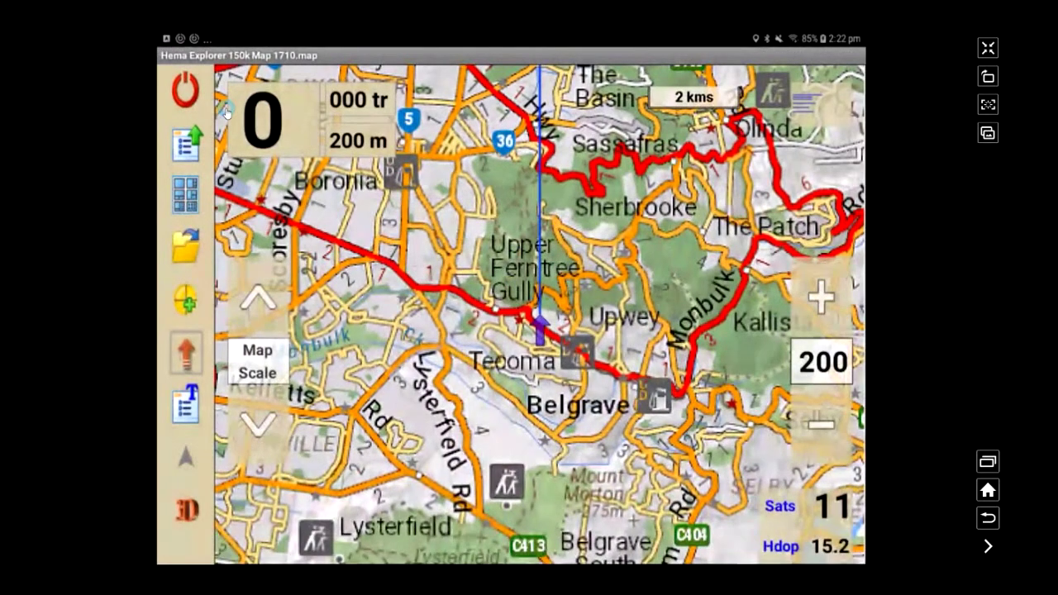
- Zoom the Hema map out to level 50 and try to scroll it away from the GPS position
click(822, 426)
click(822, 426)
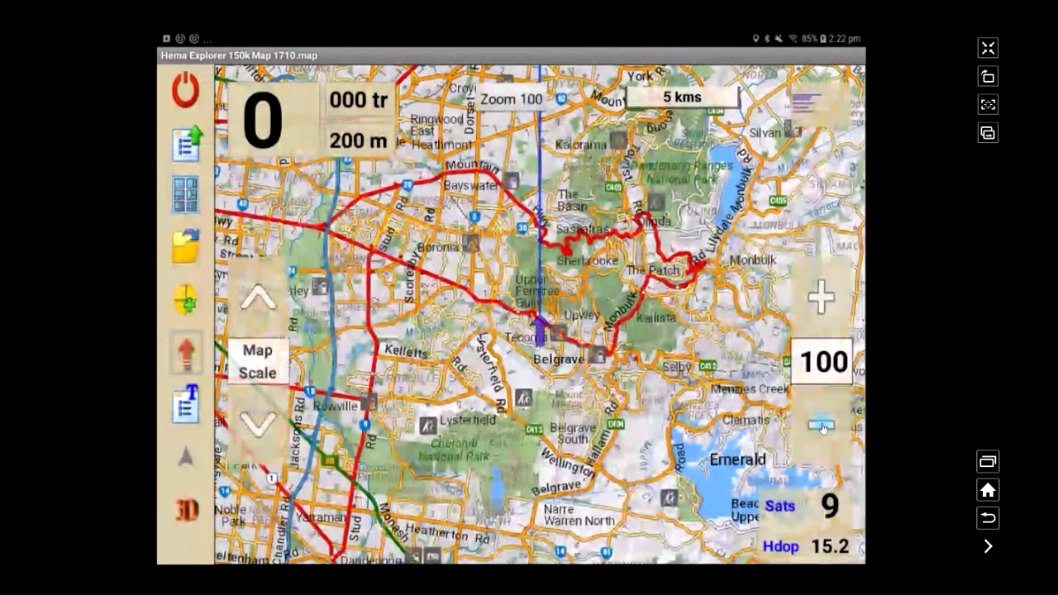
click(822, 425)
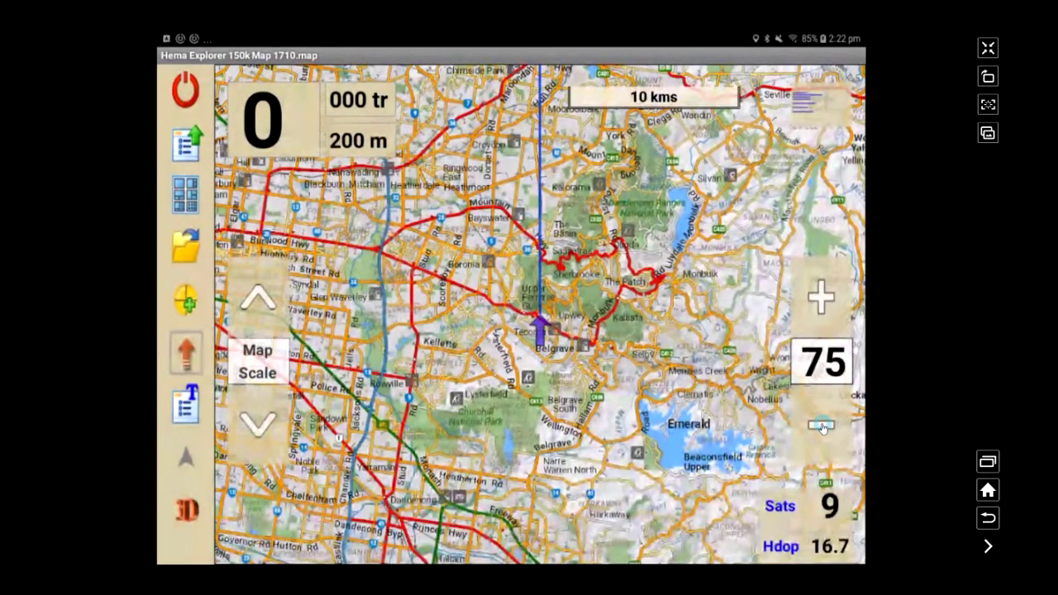
click(822, 426)
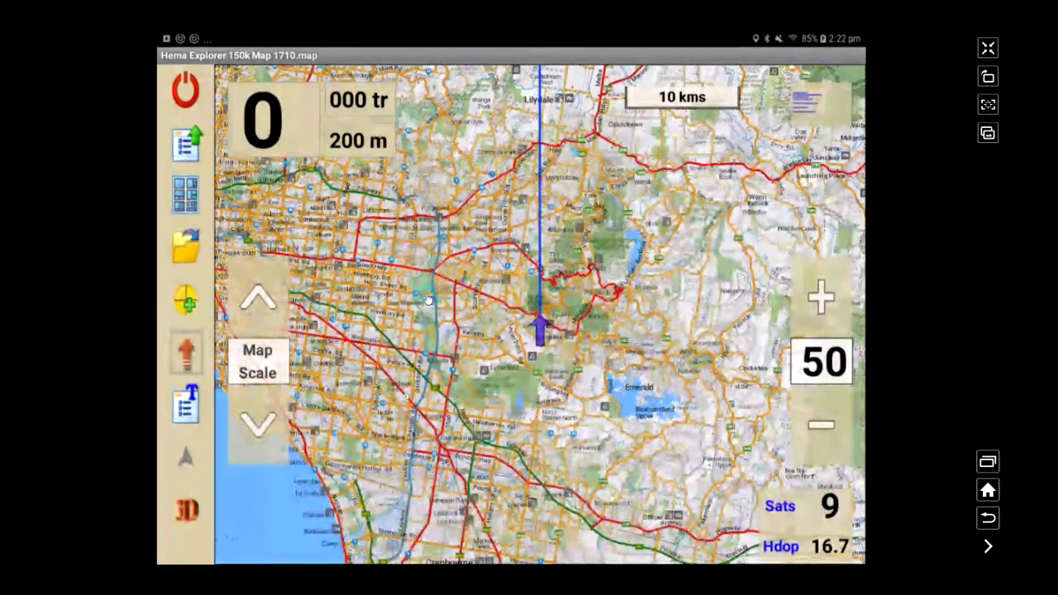
drag(454, 388, 488, 357)
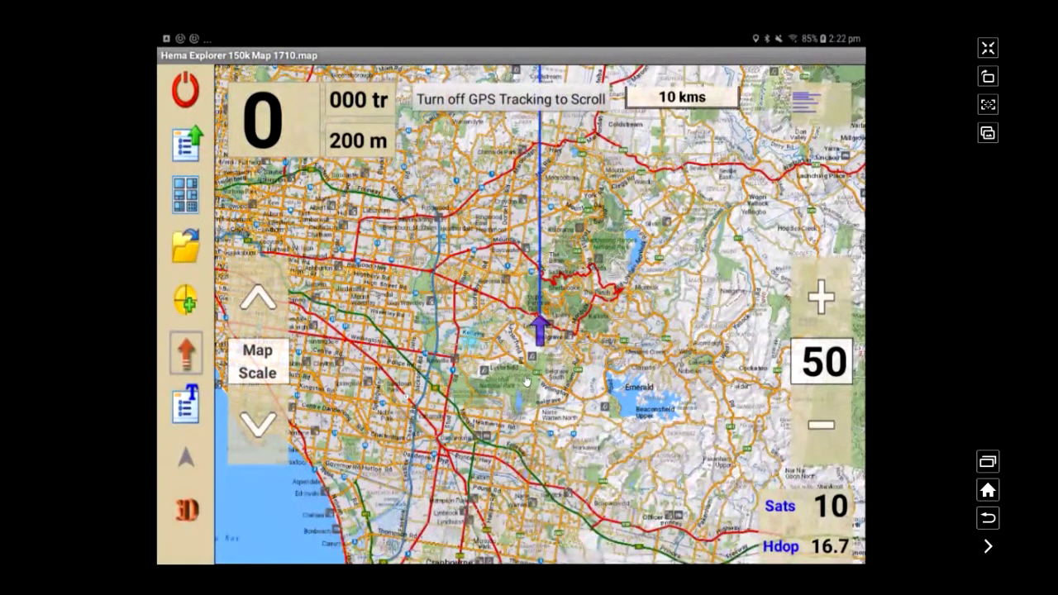
drag(404, 269, 591, 446)
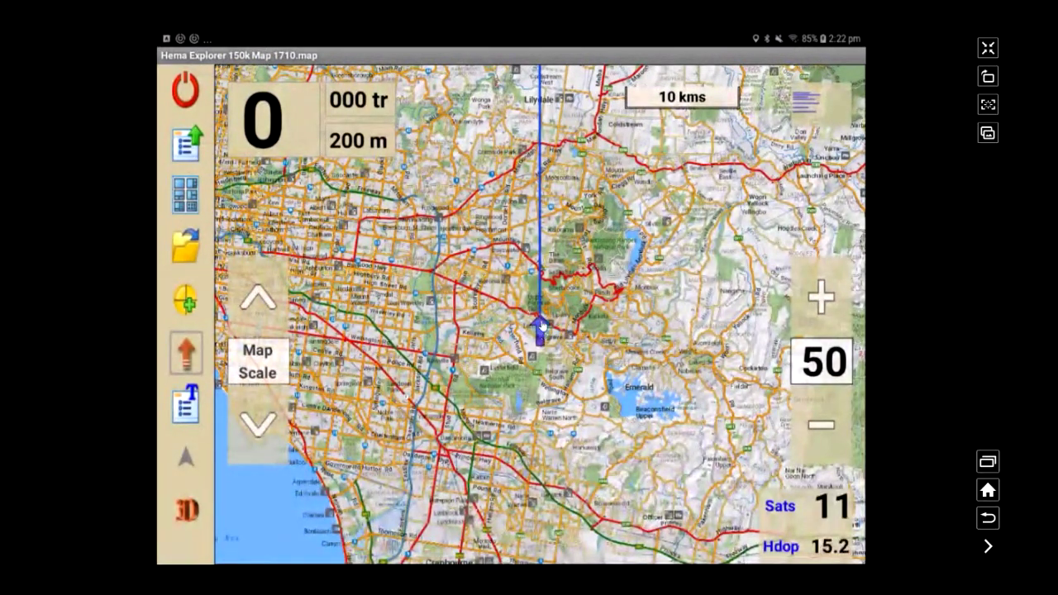
- Turn off GPS tracking so the map can be scrolled freely
click(187, 354)
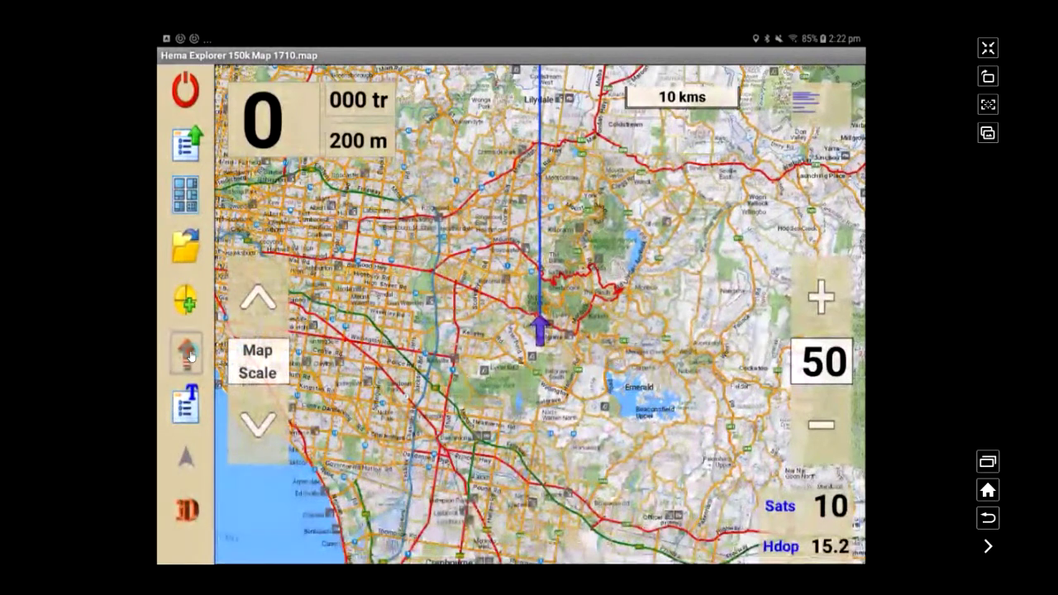
click(187, 354)
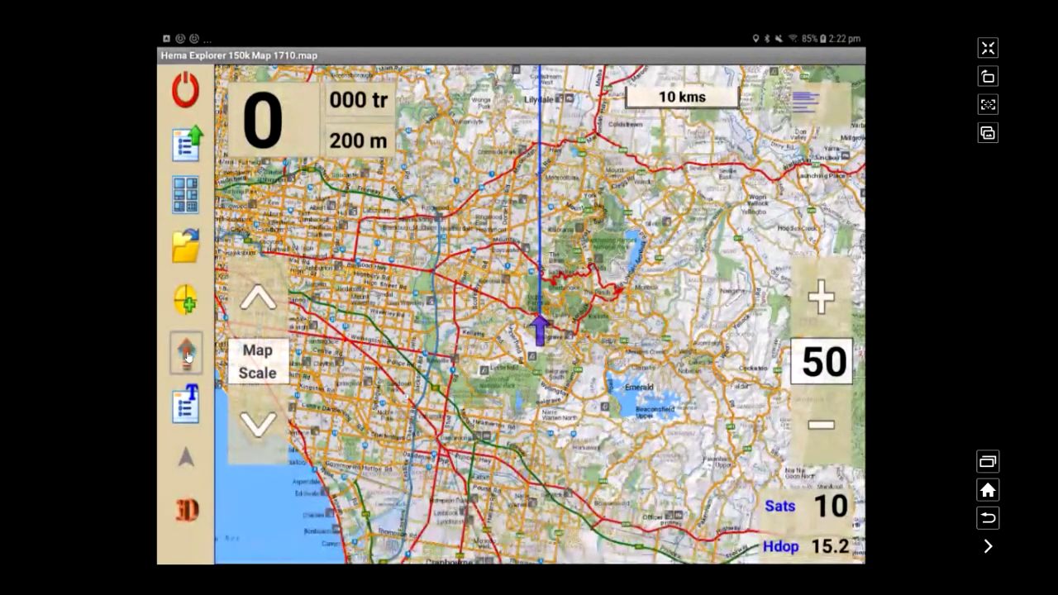
click(187, 355)
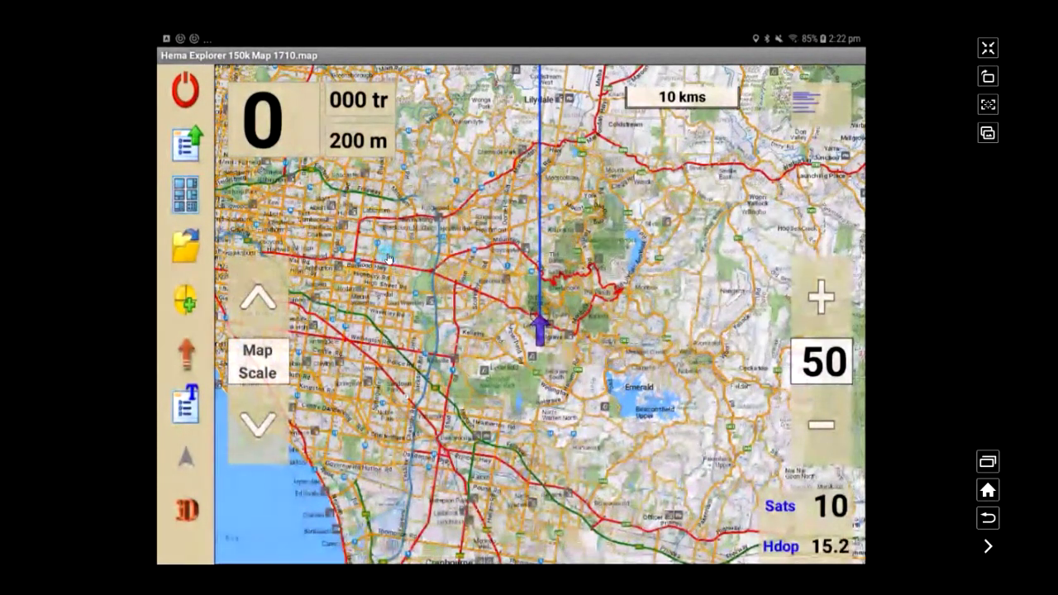
- Set the map zoom to 10 and scroll from Melbourne past Adelaide to the head of the gulf at Port Augusta
drag(462, 298, 527, 363)
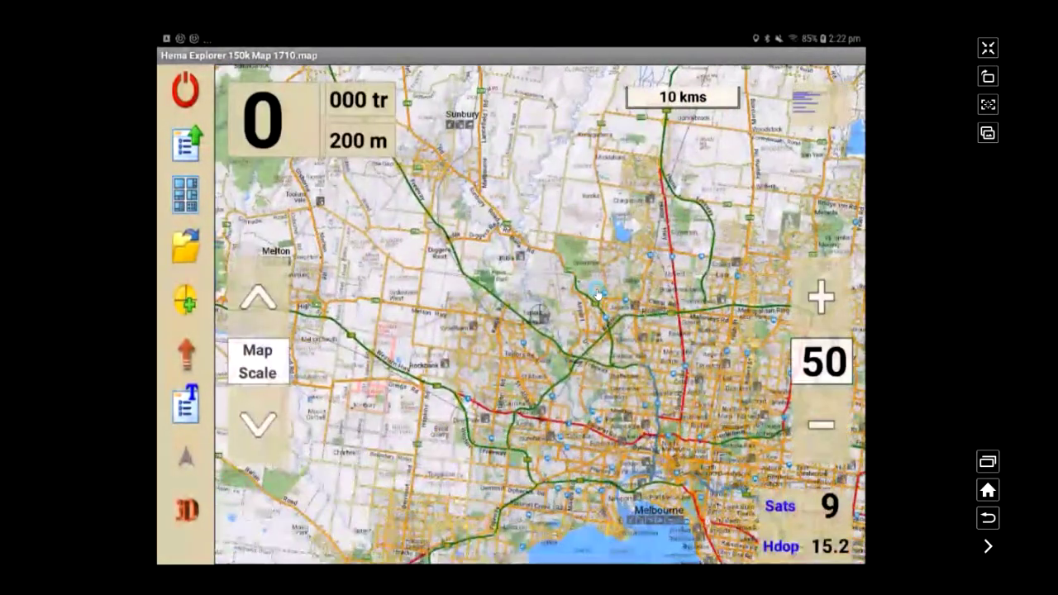
click(815, 430)
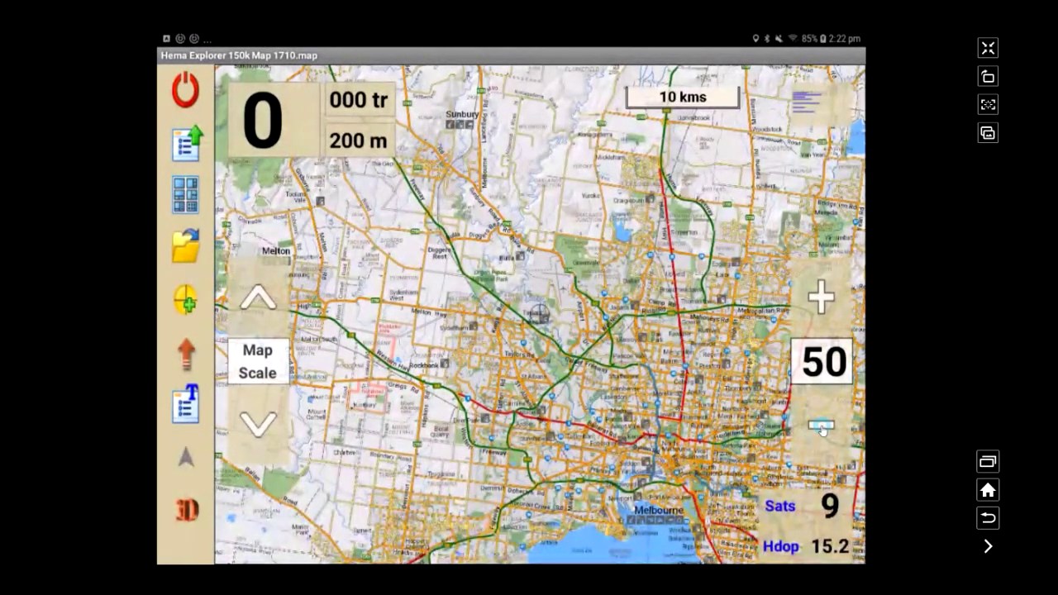
click(822, 430)
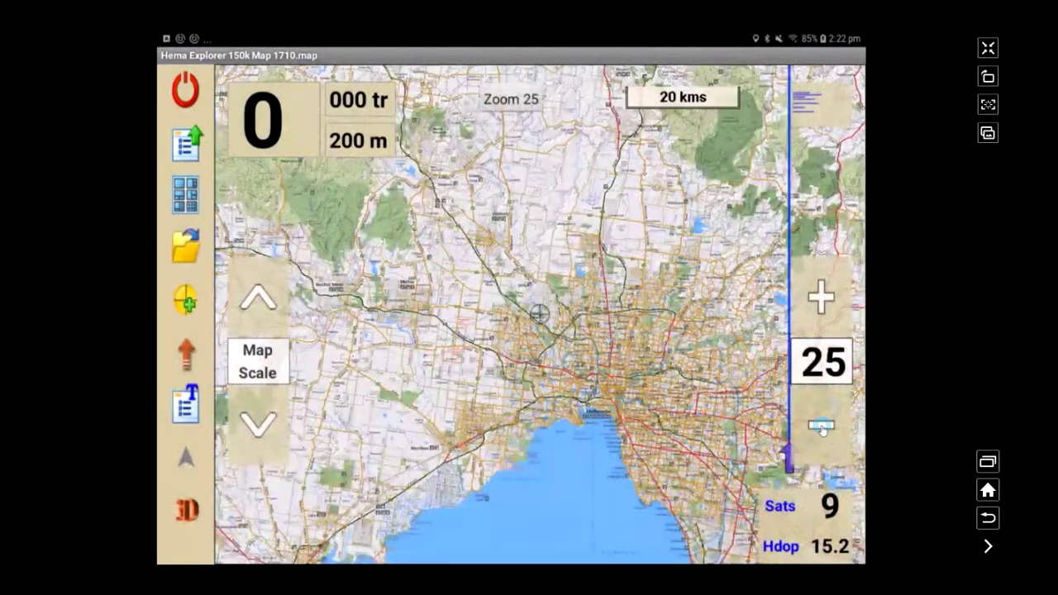
click(822, 427)
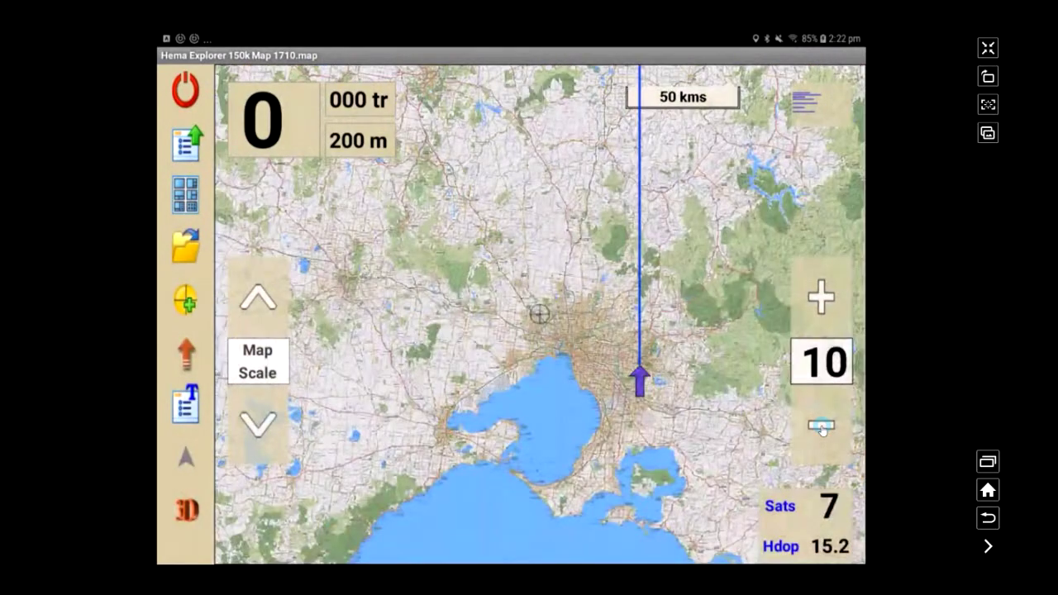
drag(425, 246, 661, 319)
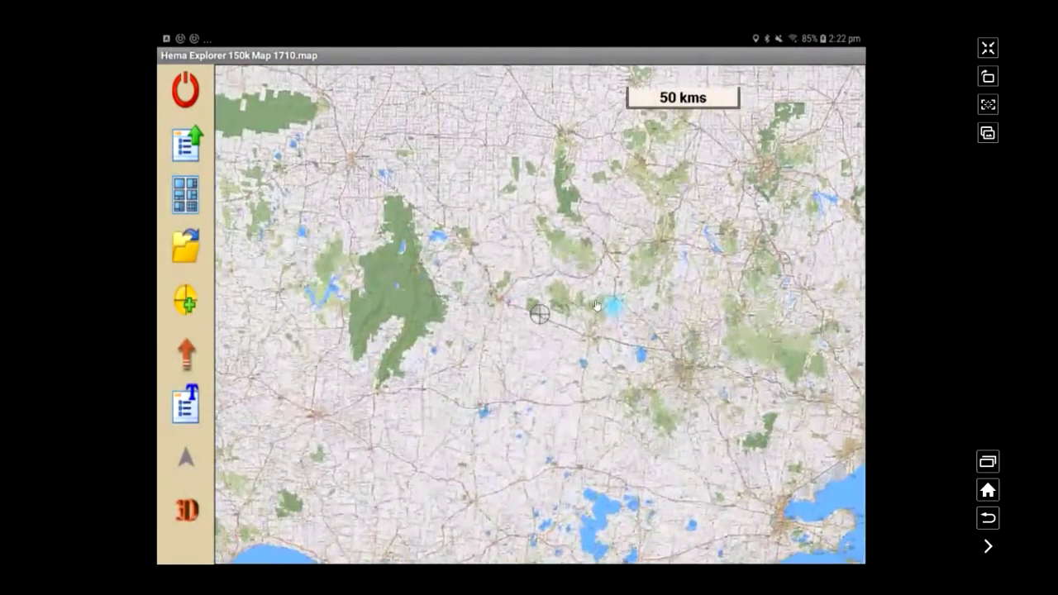
drag(323, 208, 678, 314)
drag(323, 185, 480, 407)
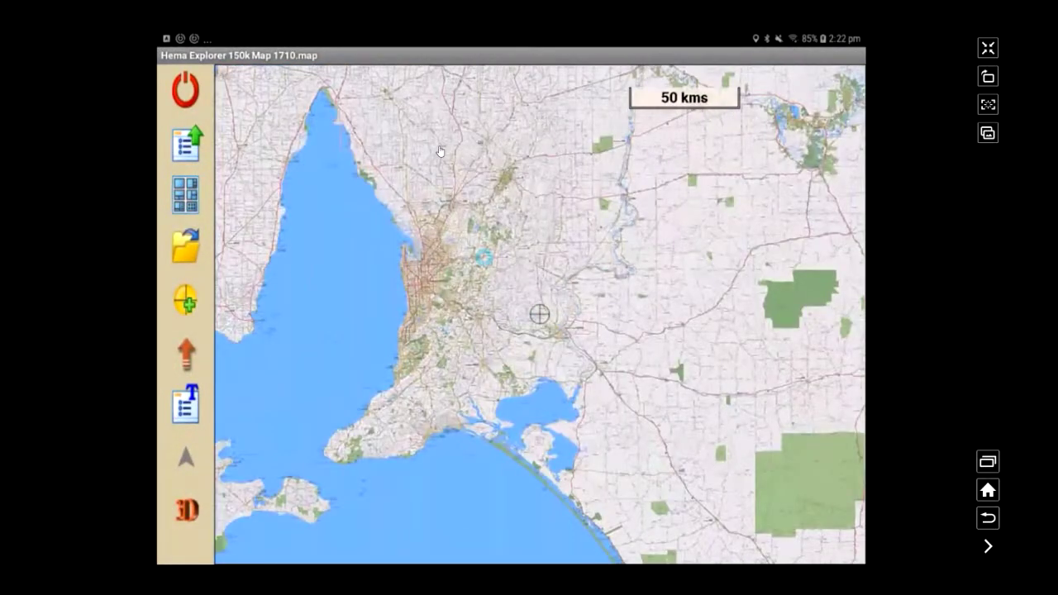
drag(484, 240, 581, 395)
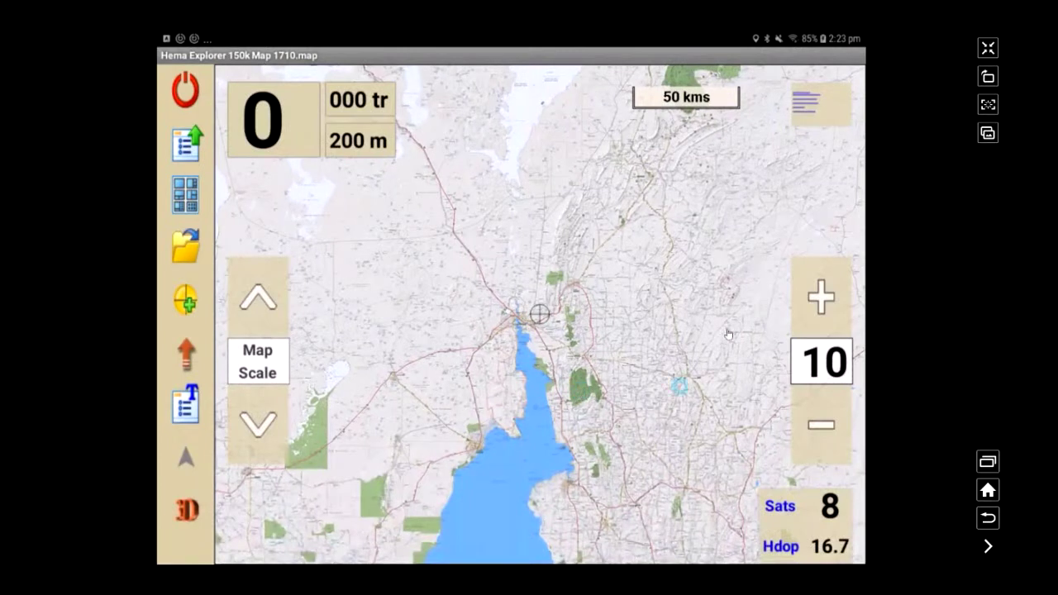
- Enlarge the map to zoom level 75 and centre it on Port Augusta
click(822, 298)
click(822, 297)
click(821, 298)
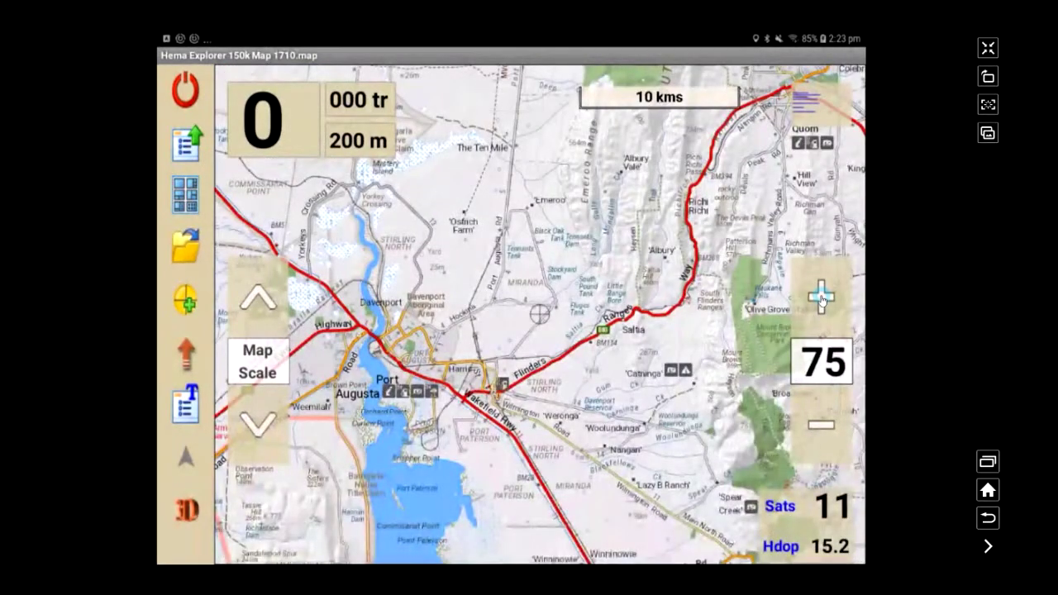
drag(607, 288, 649, 263)
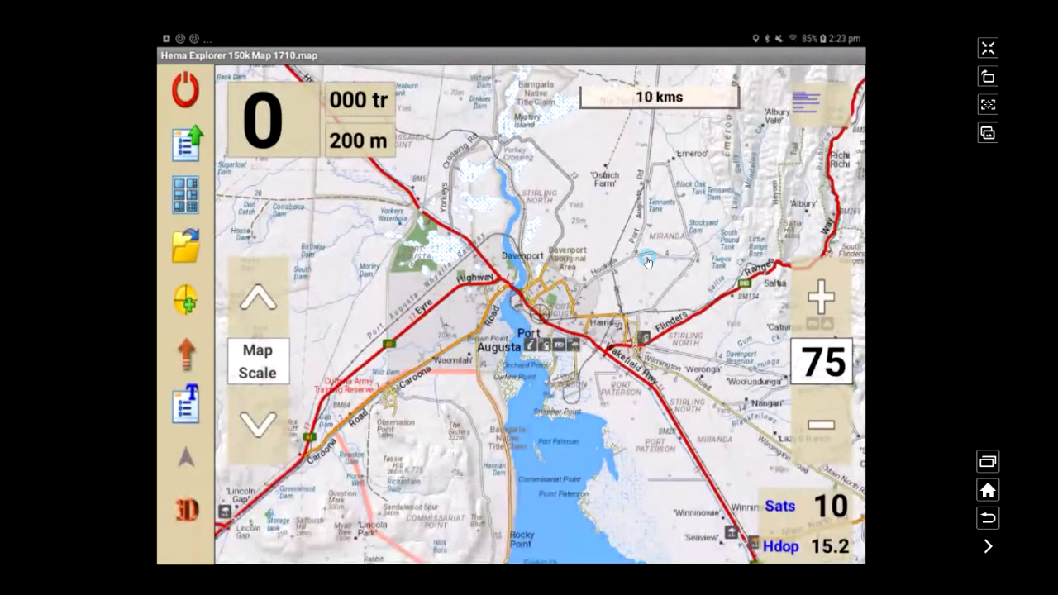
drag(647, 262, 630, 296)
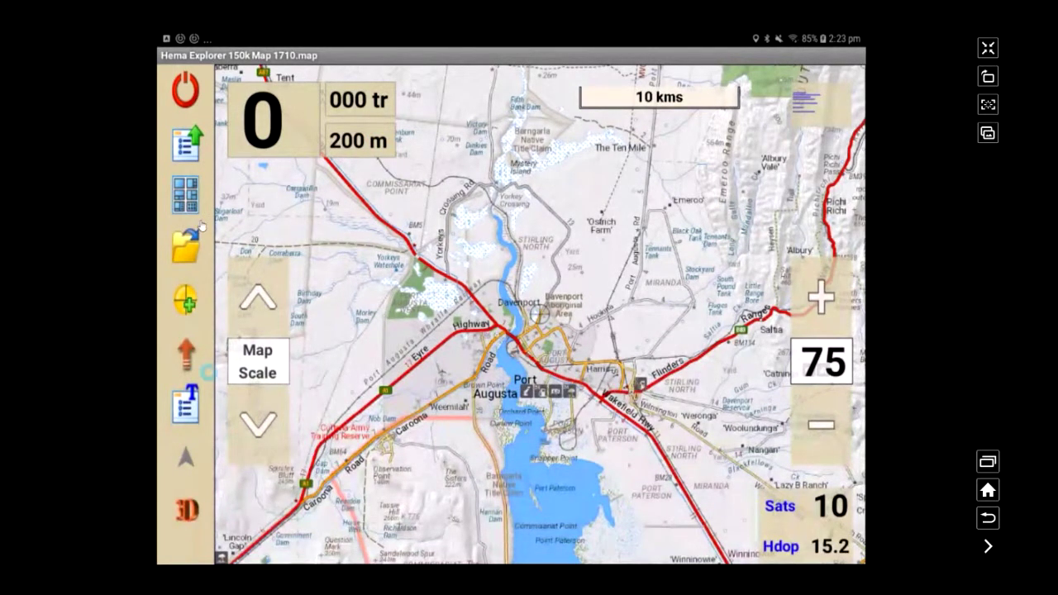
click(590, 271)
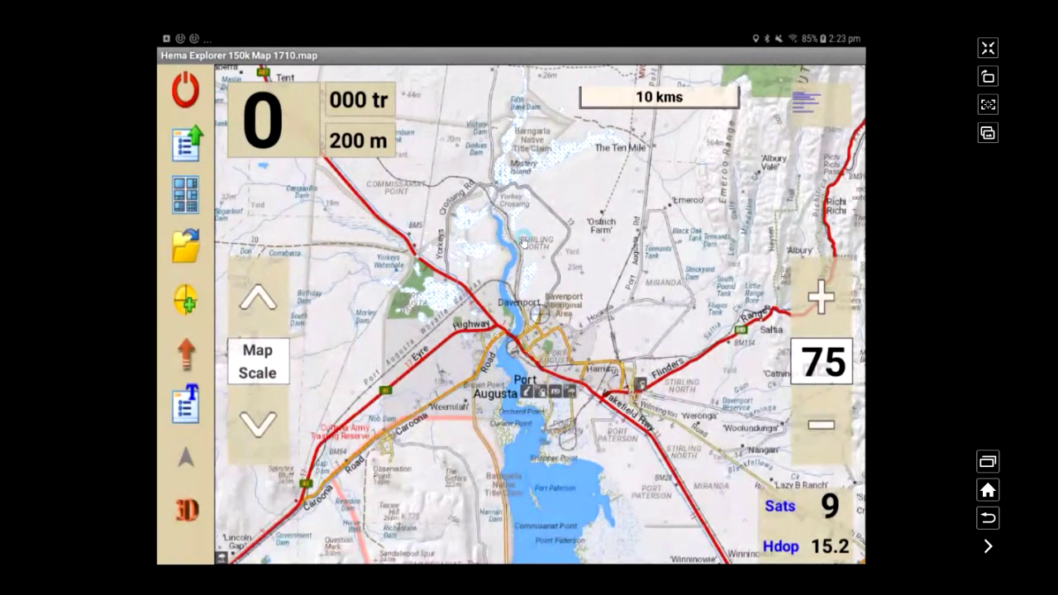
click(330, 226)
click(261, 212)
click(246, 207)
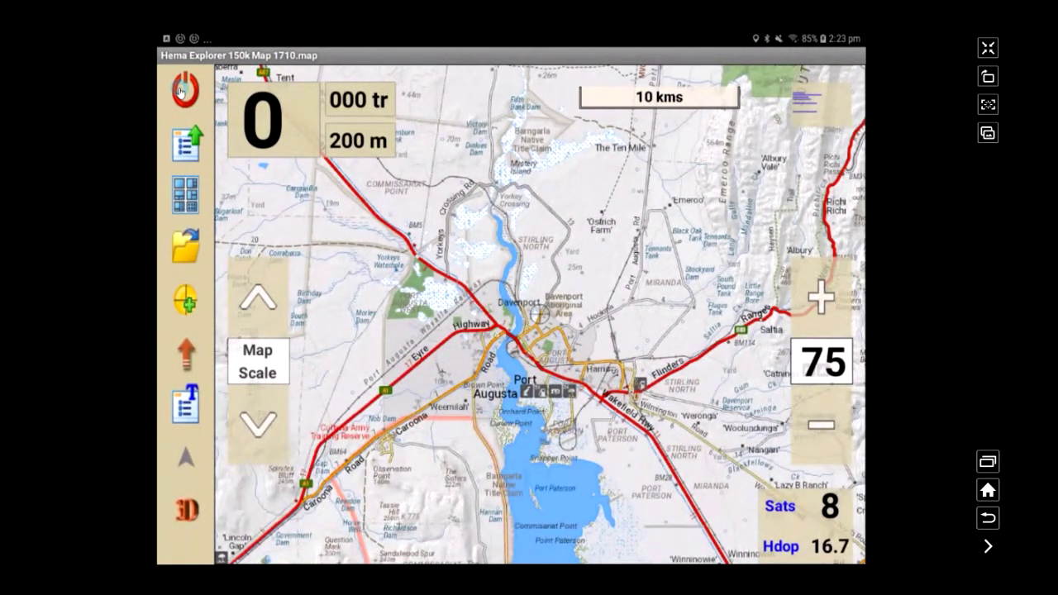
- Import the waypoint file Port Aug to Ceduna.wpt from the Waypoints data folder and return to the map
click(187, 149)
click(222, 119)
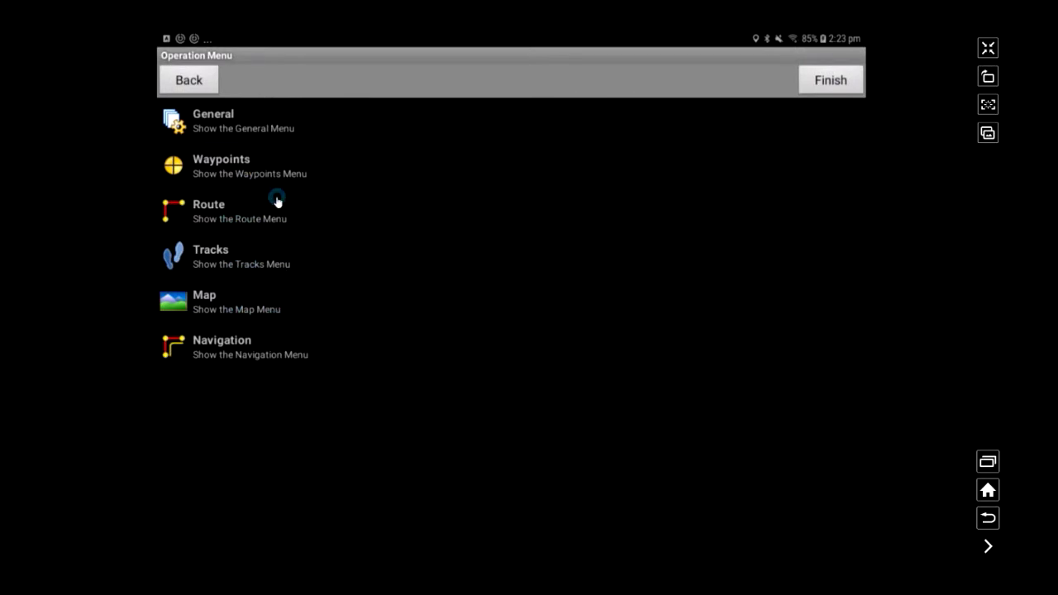
click(213, 165)
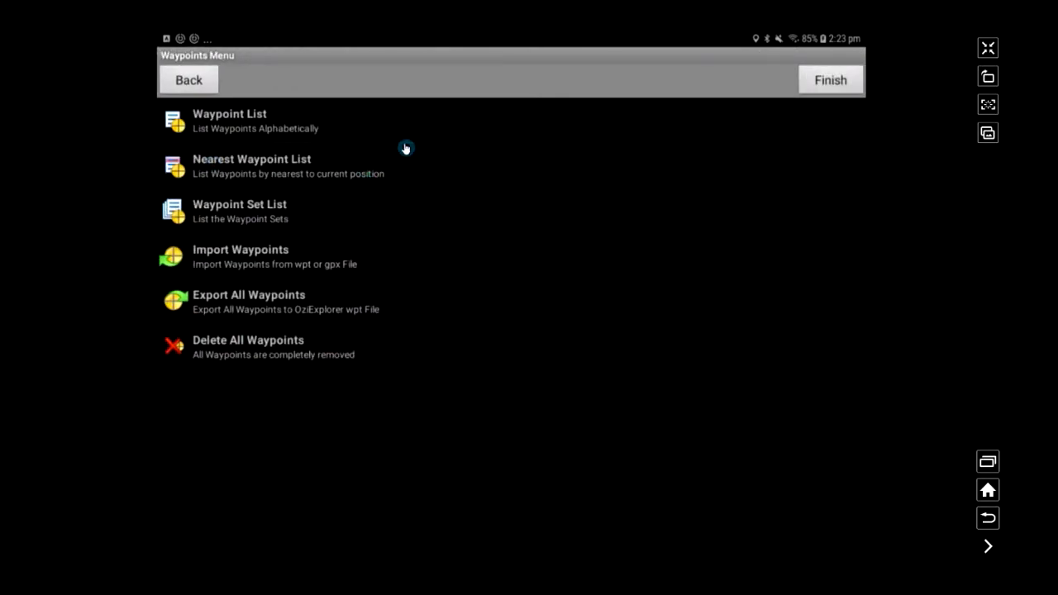
click(237, 265)
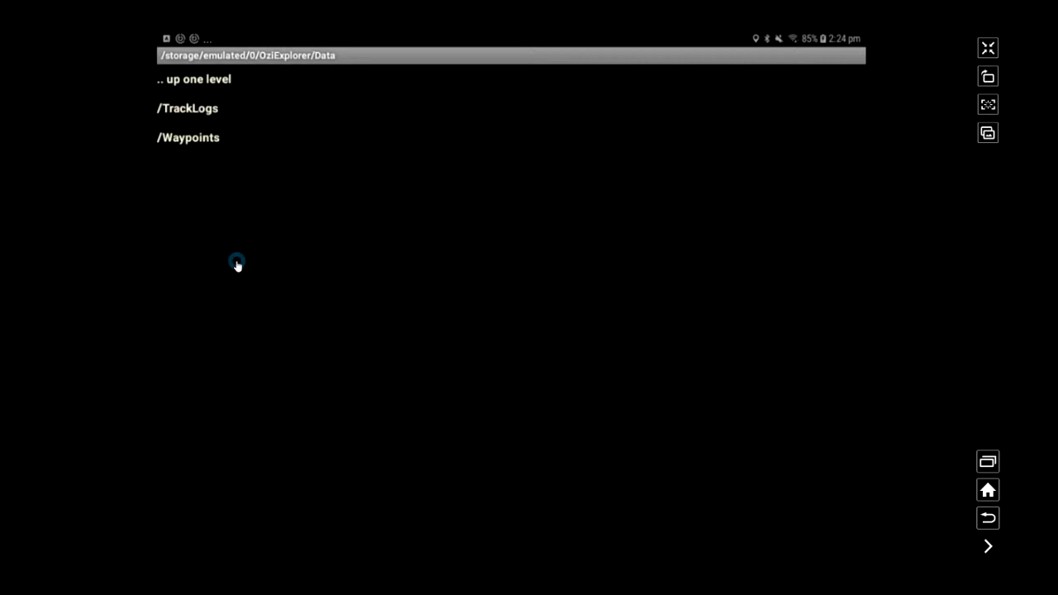
click(178, 140)
click(366, 197)
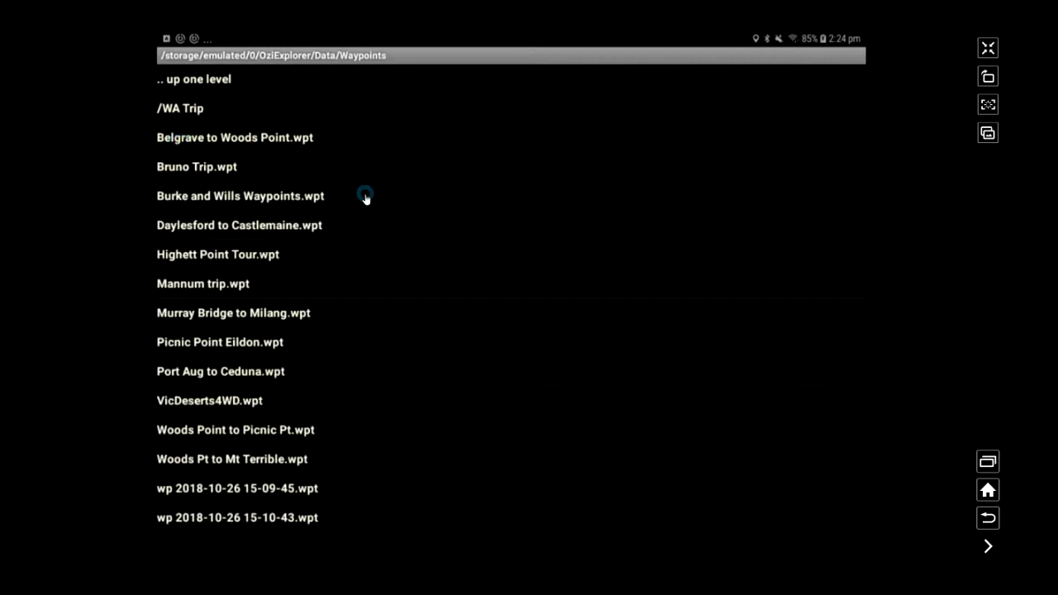
click(362, 338)
click(205, 376)
click(216, 376)
click(218, 374)
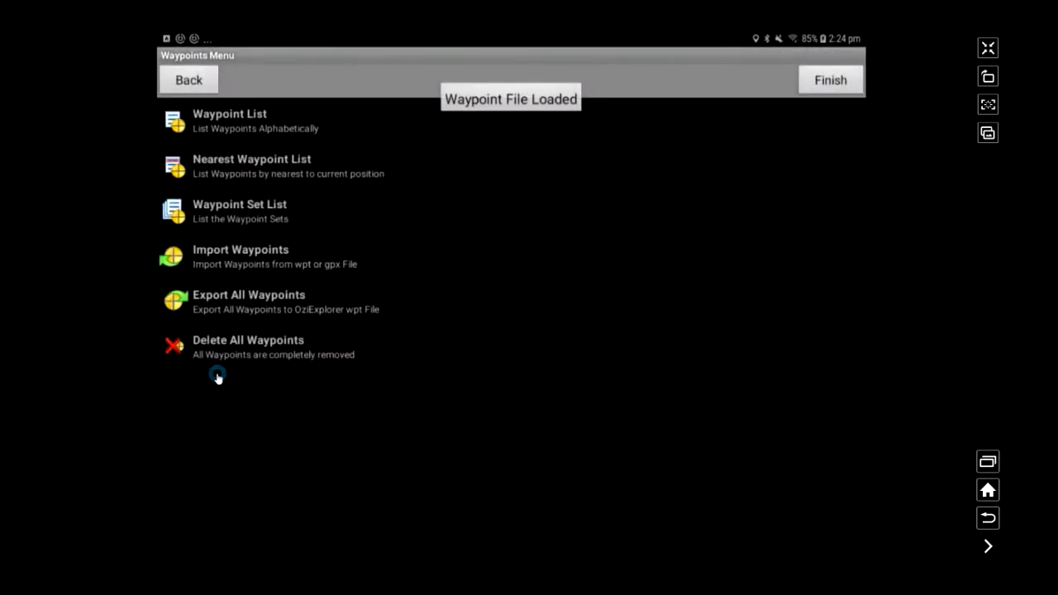
click(836, 83)
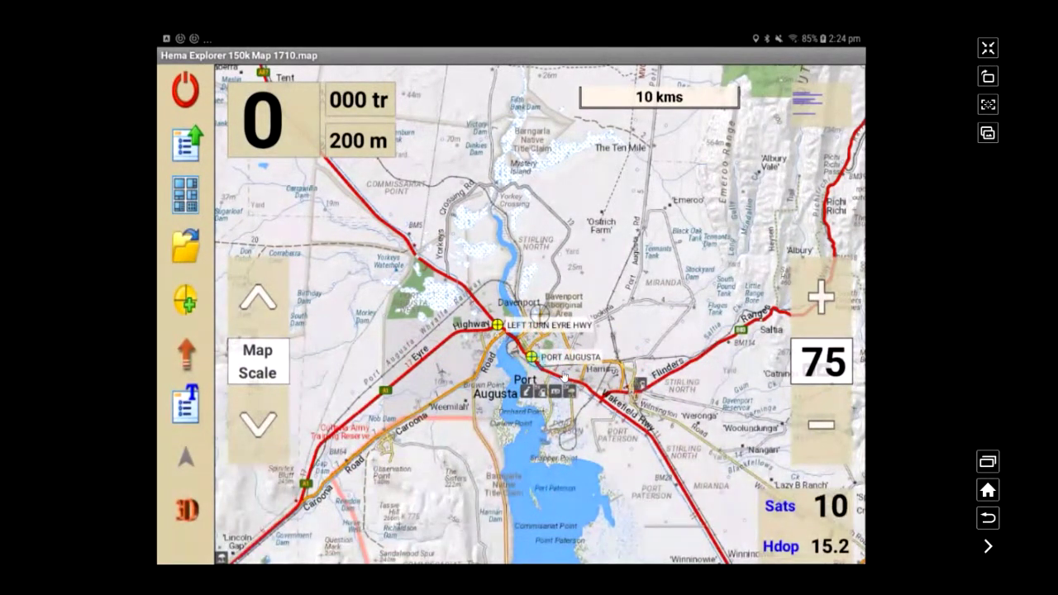
- Examine the imported waypoints on the map from Port Augusta along the Eyre Highway to INTERSECTION TR, returning to Port Augusta
click(471, 443)
drag(494, 427, 520, 404)
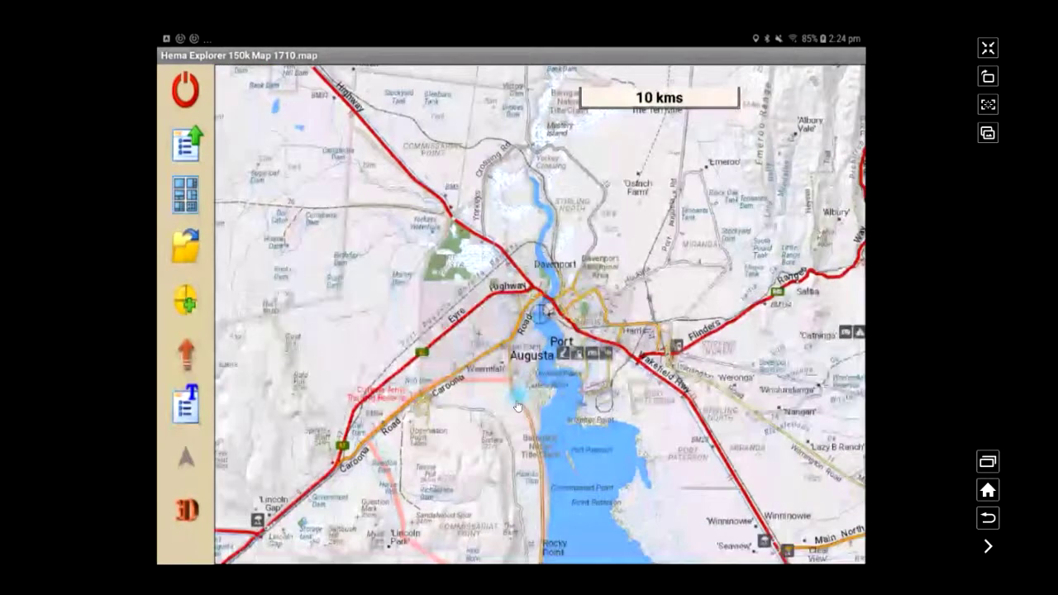
drag(424, 428, 545, 312)
drag(280, 491, 422, 416)
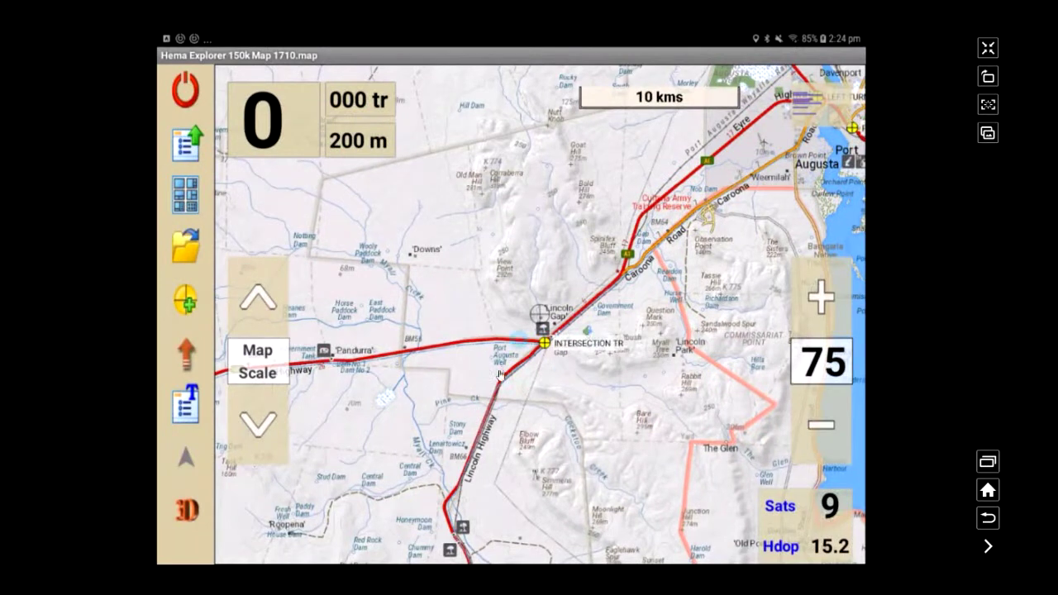
mouse_move(468, 385)
mouse_down()
mouse_move(547, 395)
mouse_move(340, 396)
mouse_up()
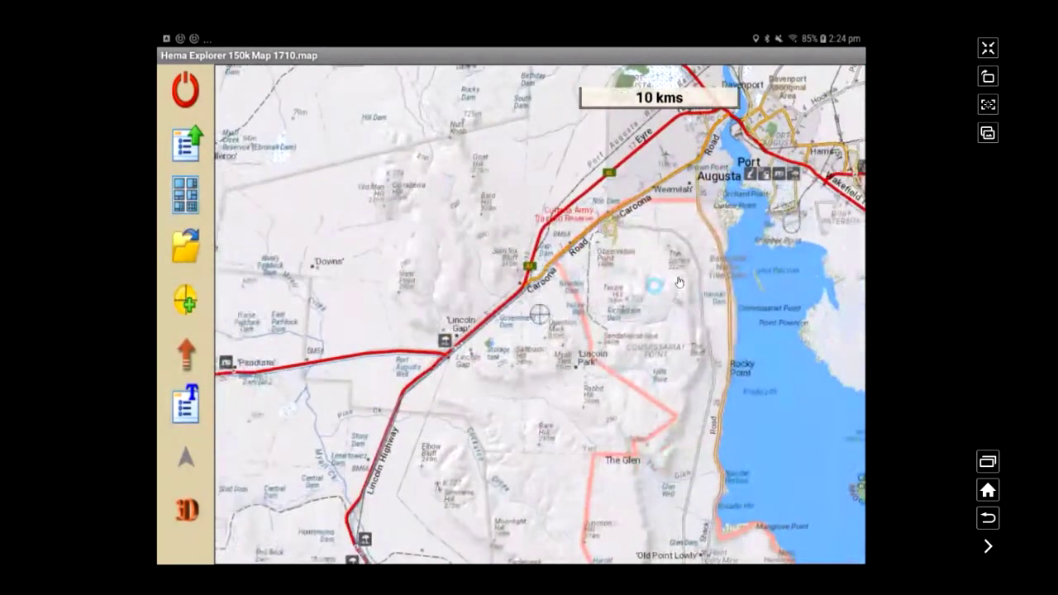
drag(654, 283, 582, 356)
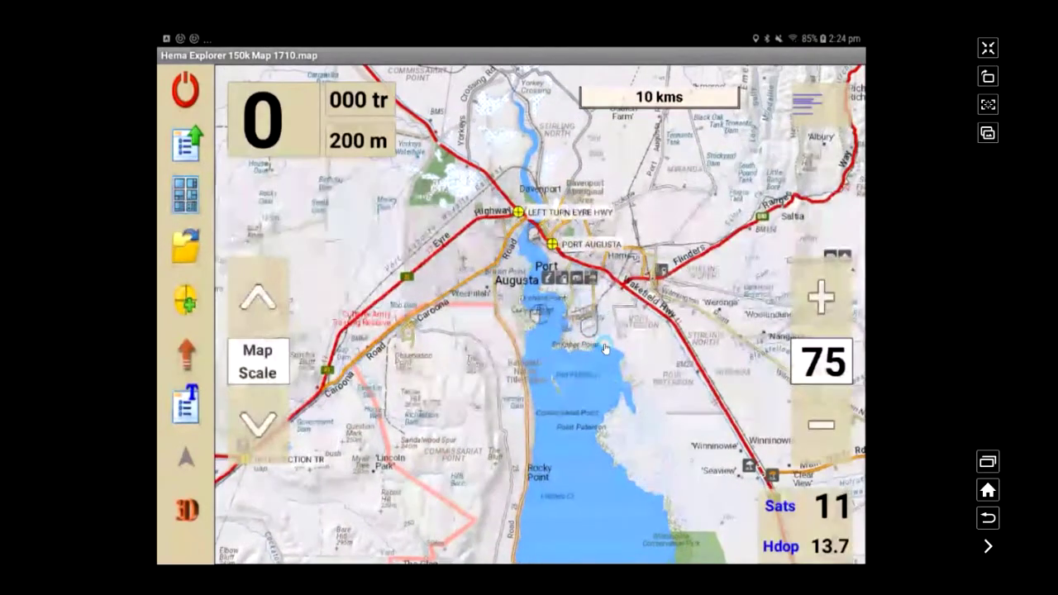
drag(577, 380, 573, 399)
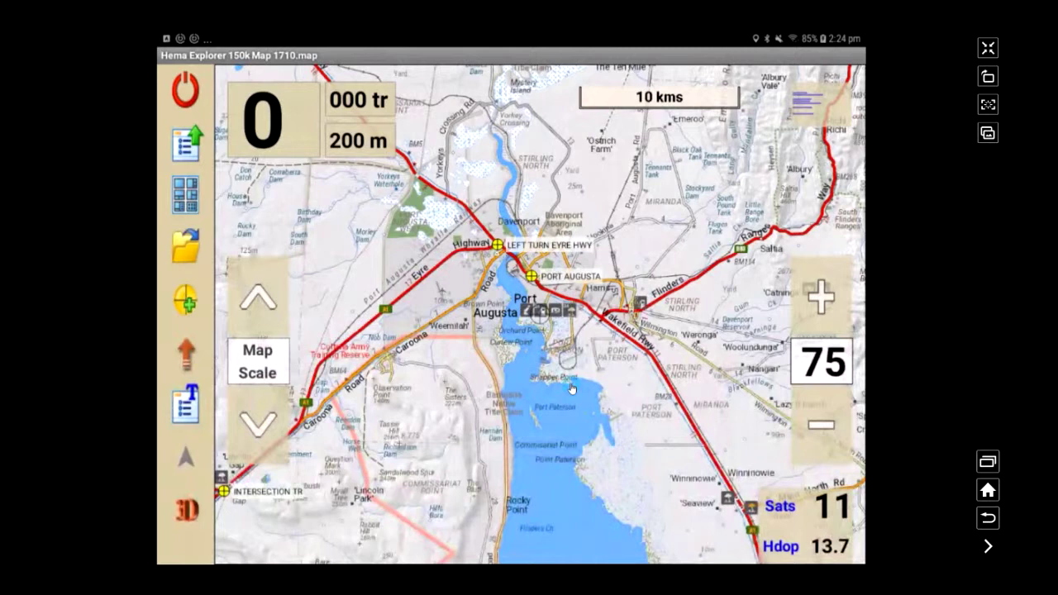
drag(601, 390, 498, 361)
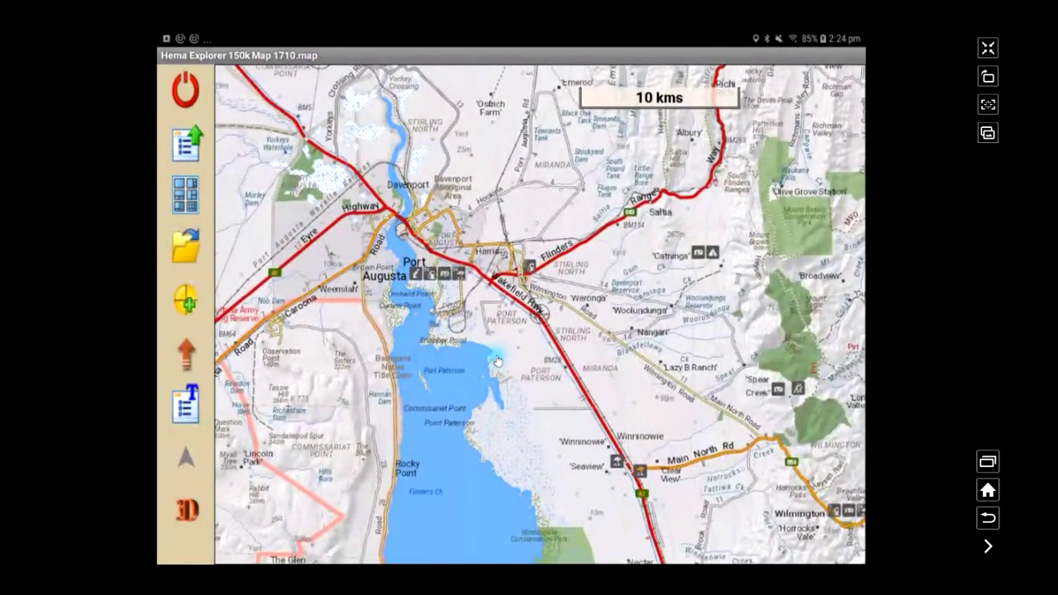
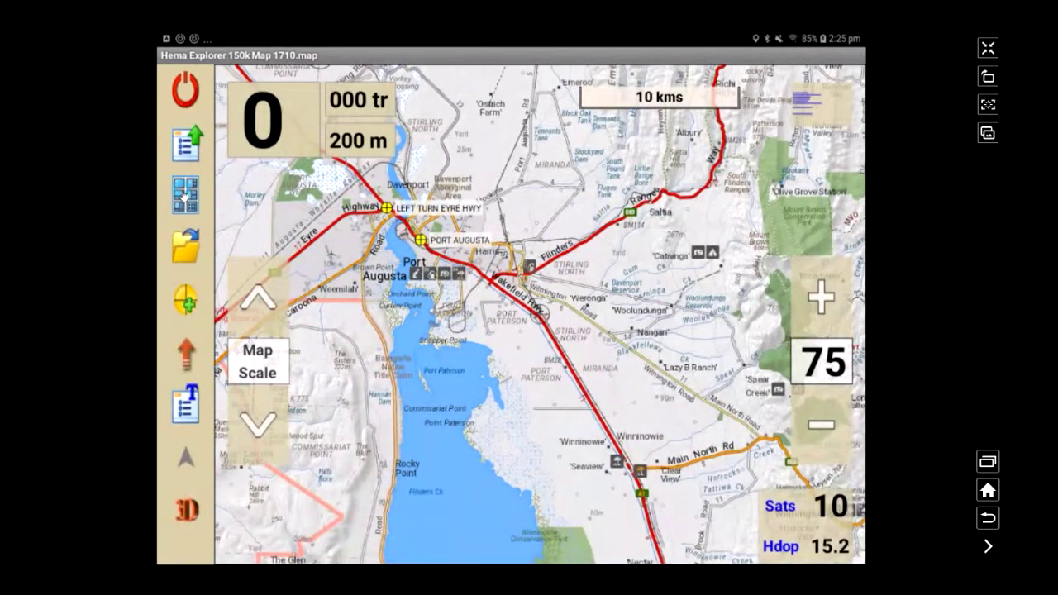
- Switch the display to the Nearest Waypoint page with its waypoint list beside the map
click(184, 195)
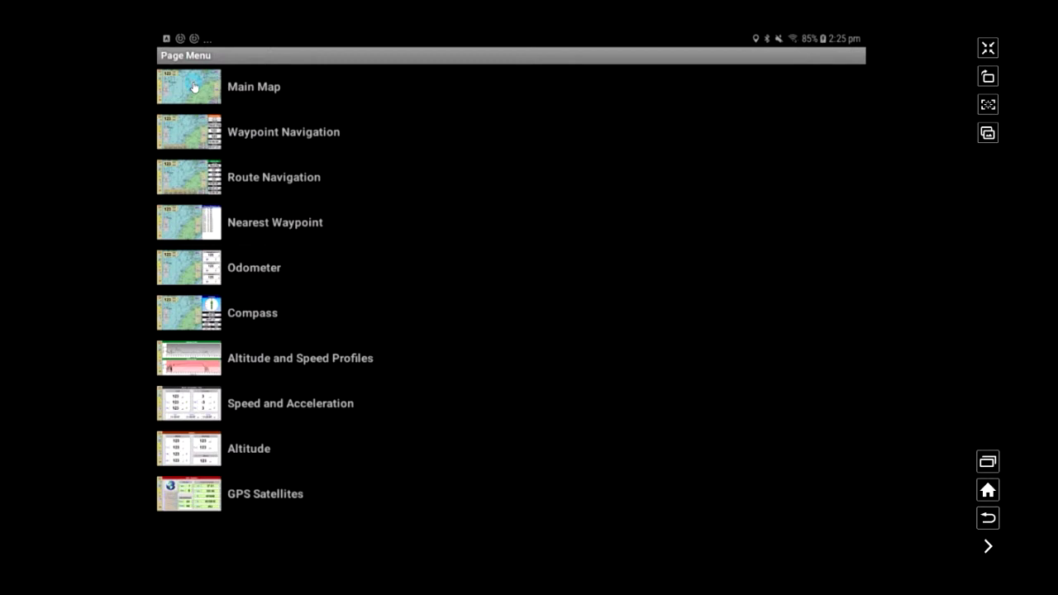
click(189, 226)
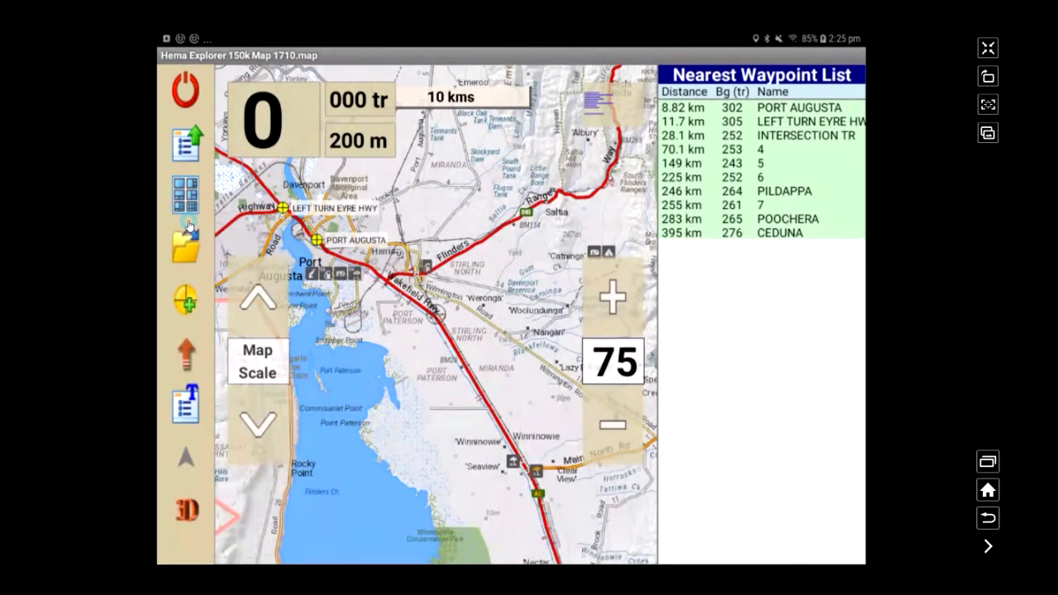
click(796, 287)
click(670, 108)
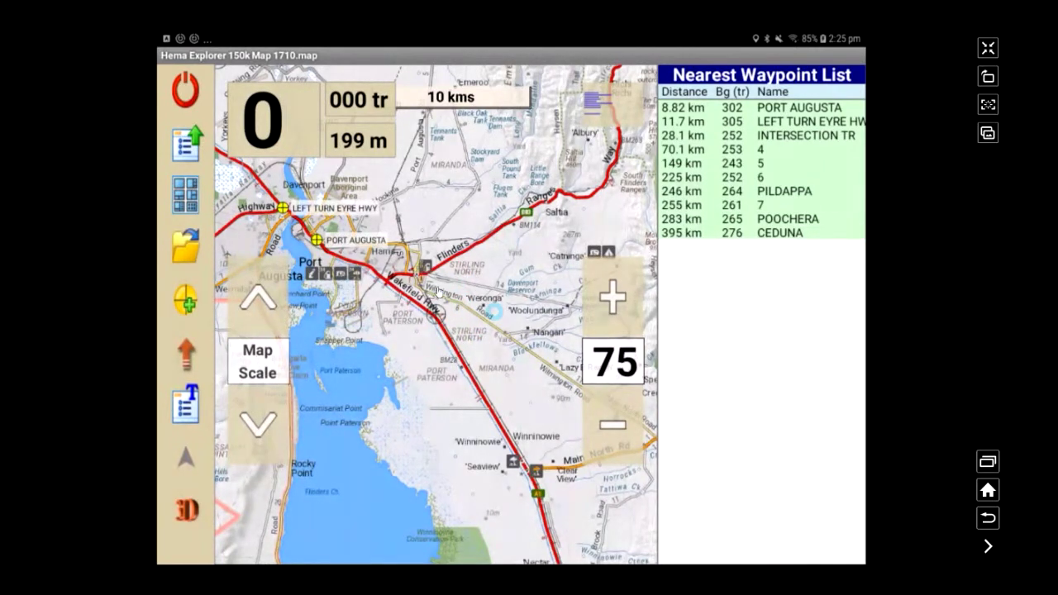
- Move the map centre southeast along the highway to Winninowie and check the distances in the nearest waypoint list
click(490, 431)
drag(496, 438, 422, 291)
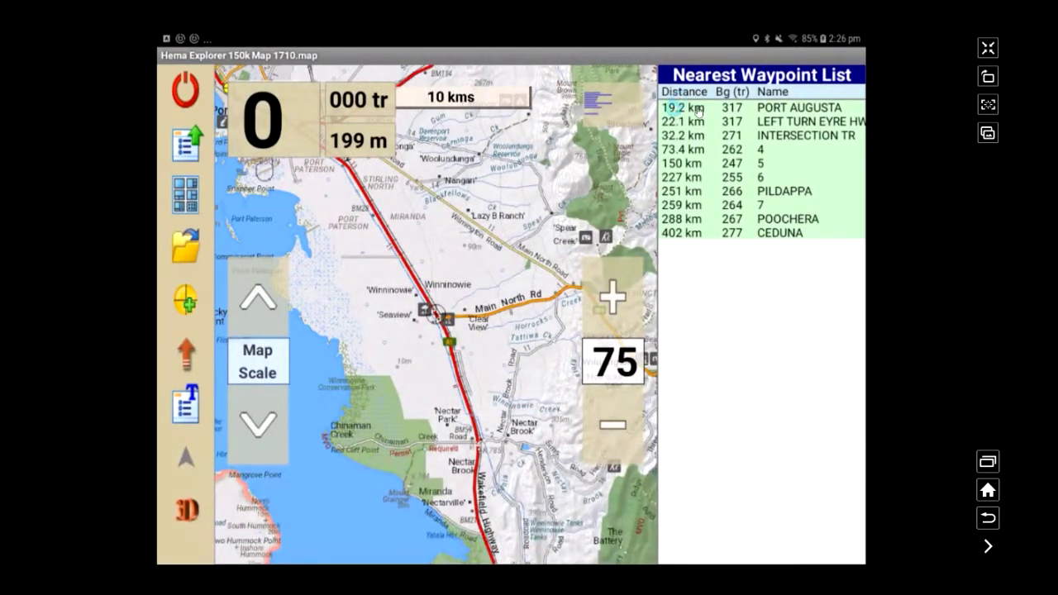
click(456, 250)
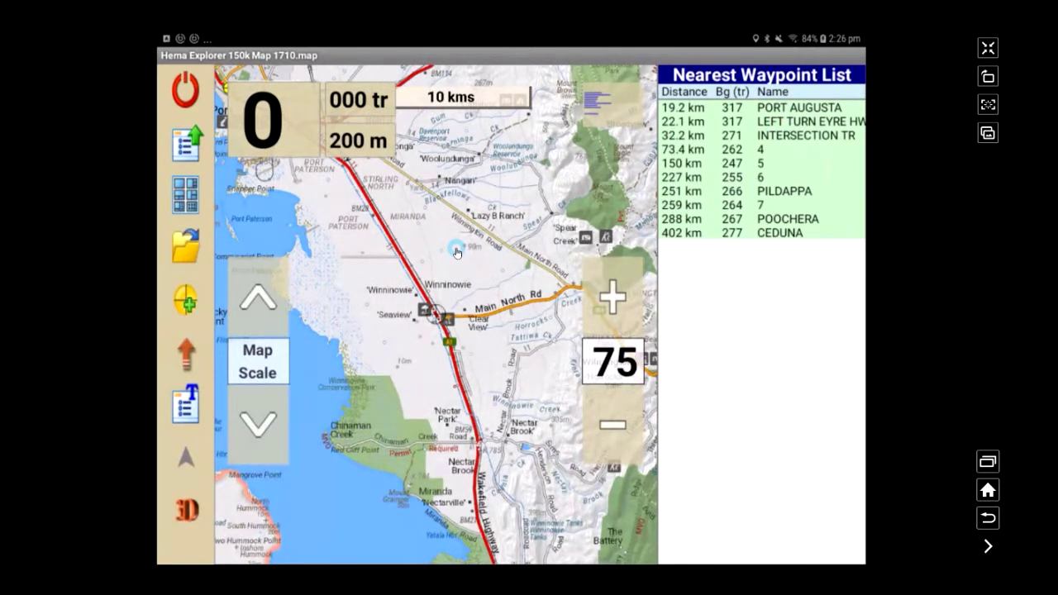
click(453, 238)
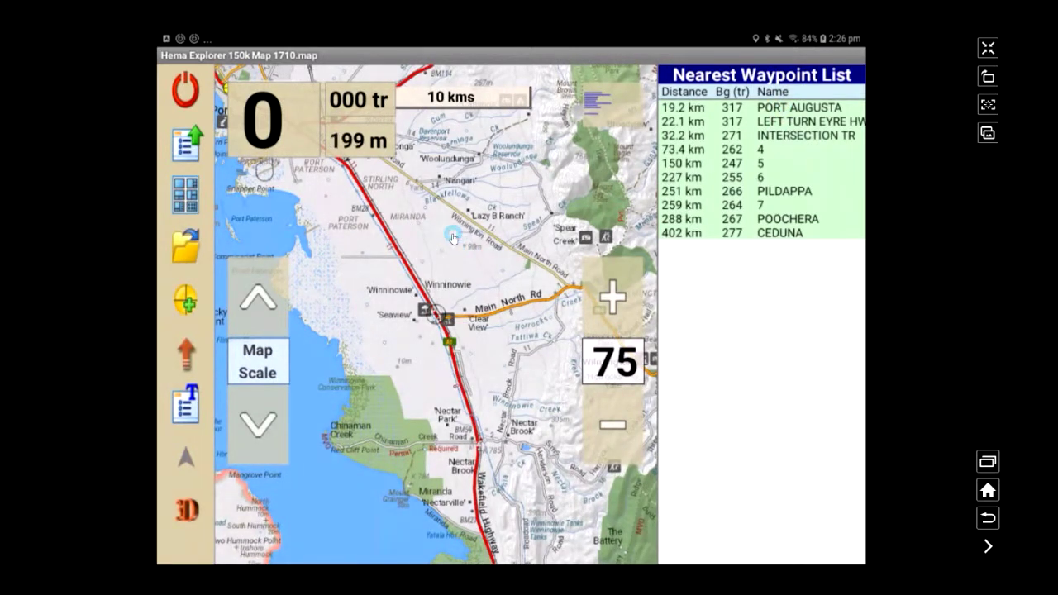
click(430, 229)
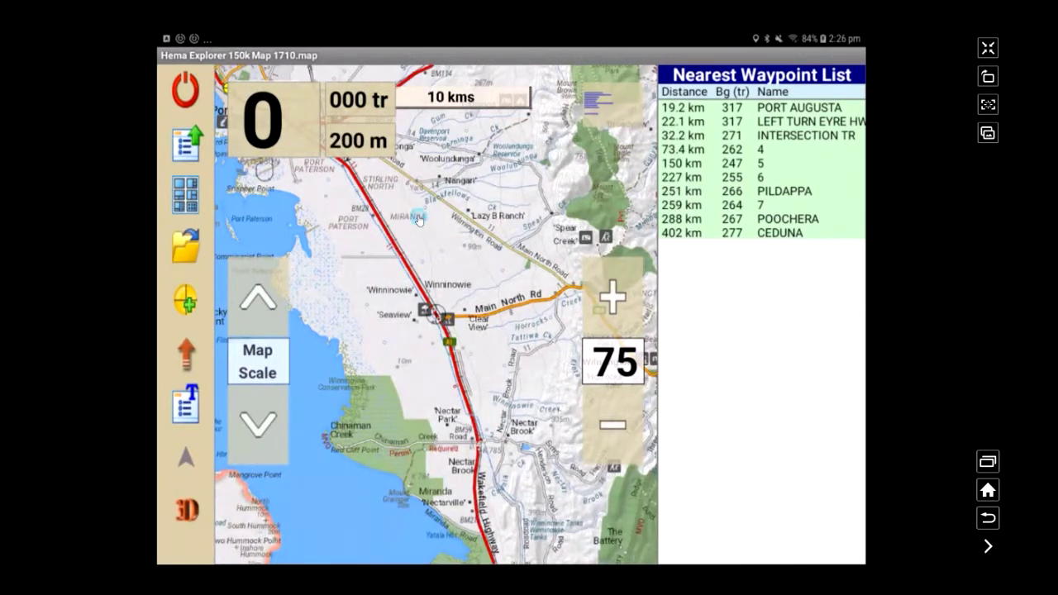
- Move the map centre back along the highway to the PORT AUGUSTA waypoint, watching the listed distances and bearings
drag(419, 220, 484, 322)
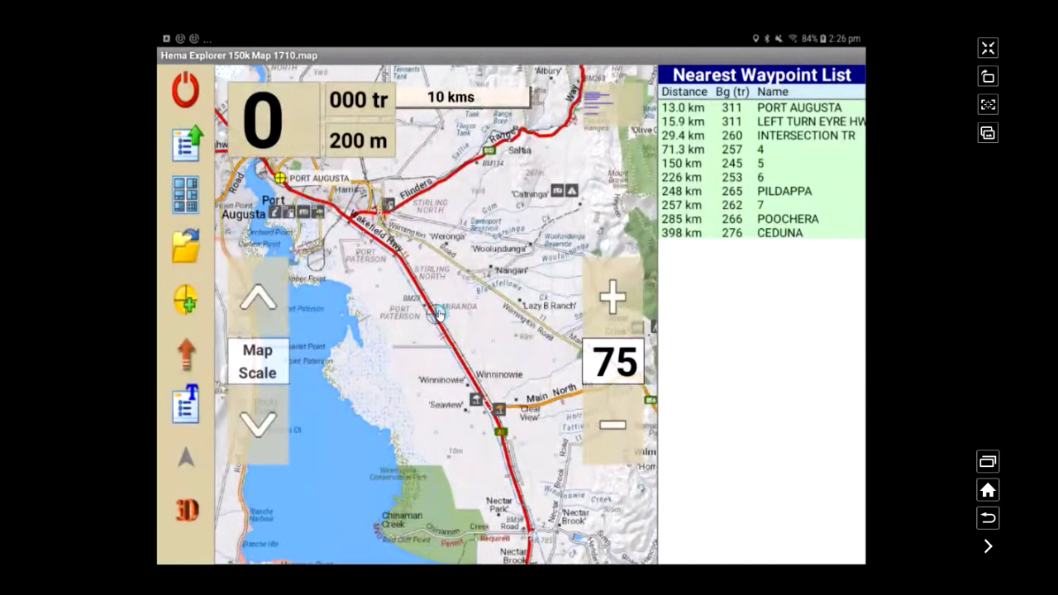
click(440, 323)
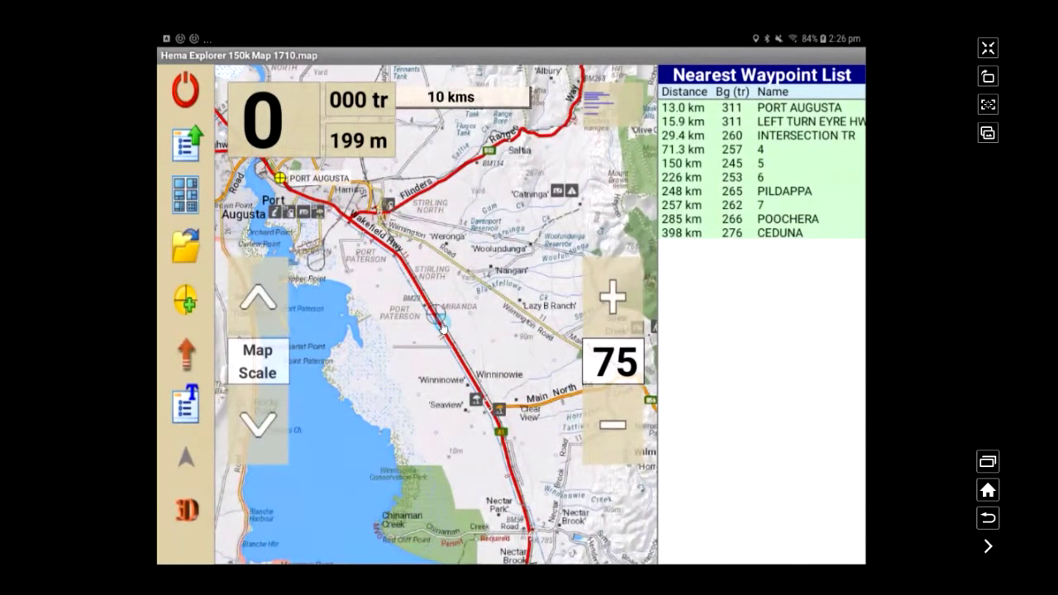
click(438, 329)
drag(431, 269, 504, 355)
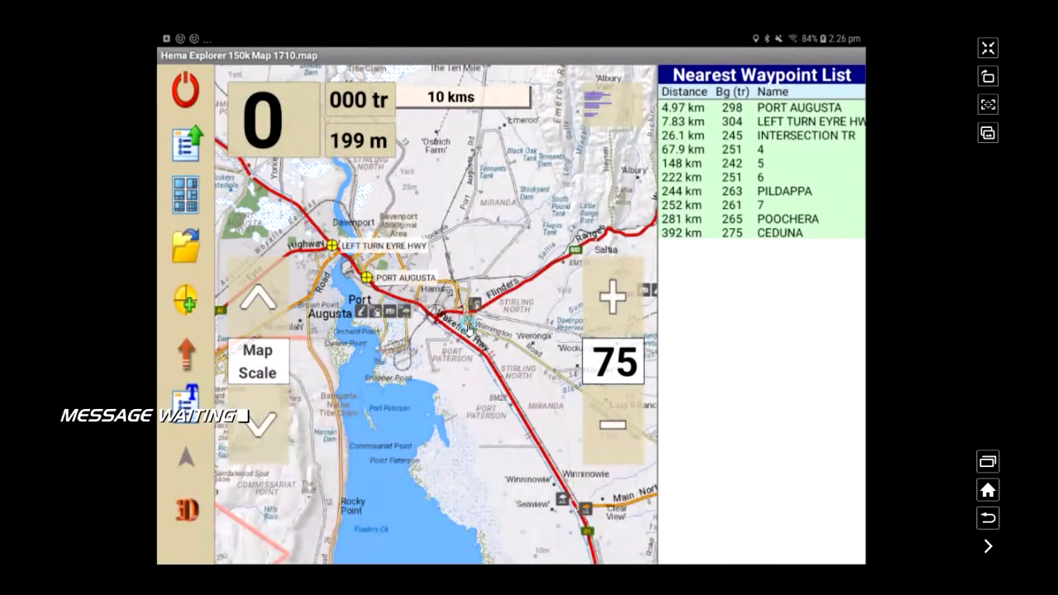
drag(454, 393, 496, 377)
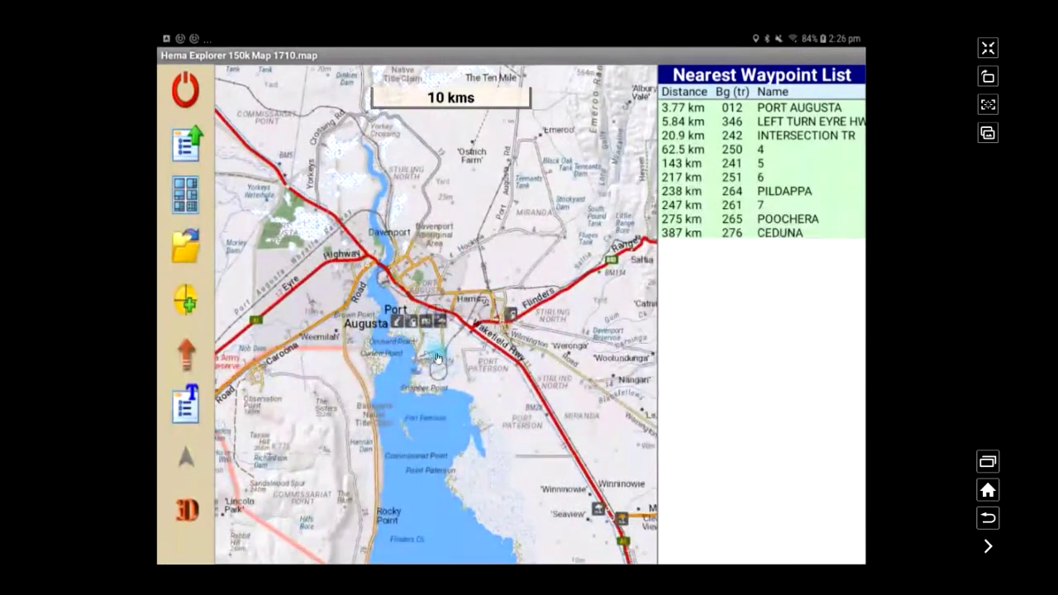
drag(461, 372, 463, 375)
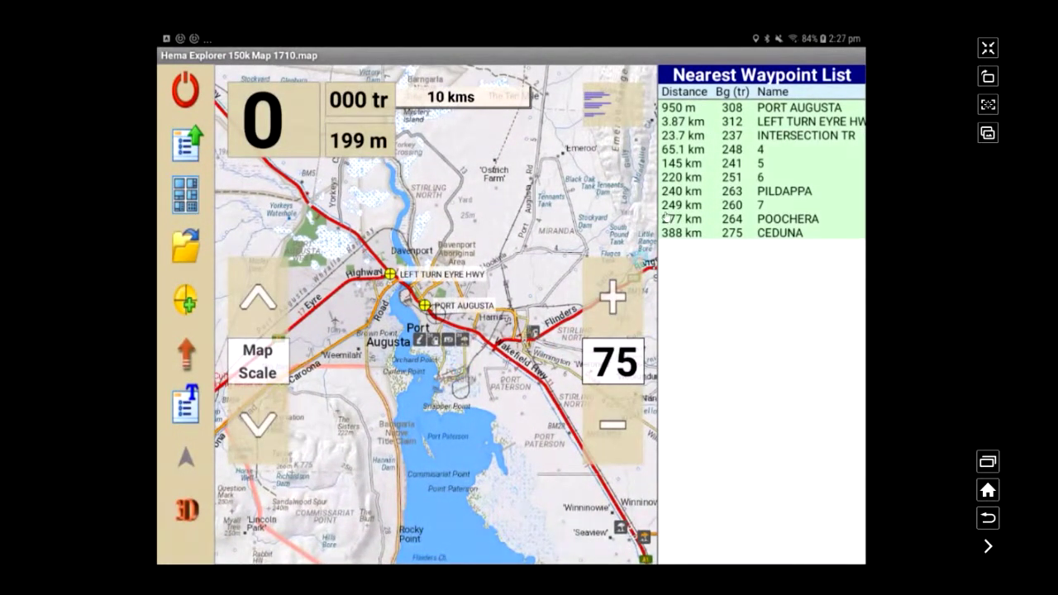
- Reduce the map zoom to 5.0 and view the whole chain of waypoints between Port Augusta and Ceduna
click(721, 112)
click(624, 425)
click(620, 426)
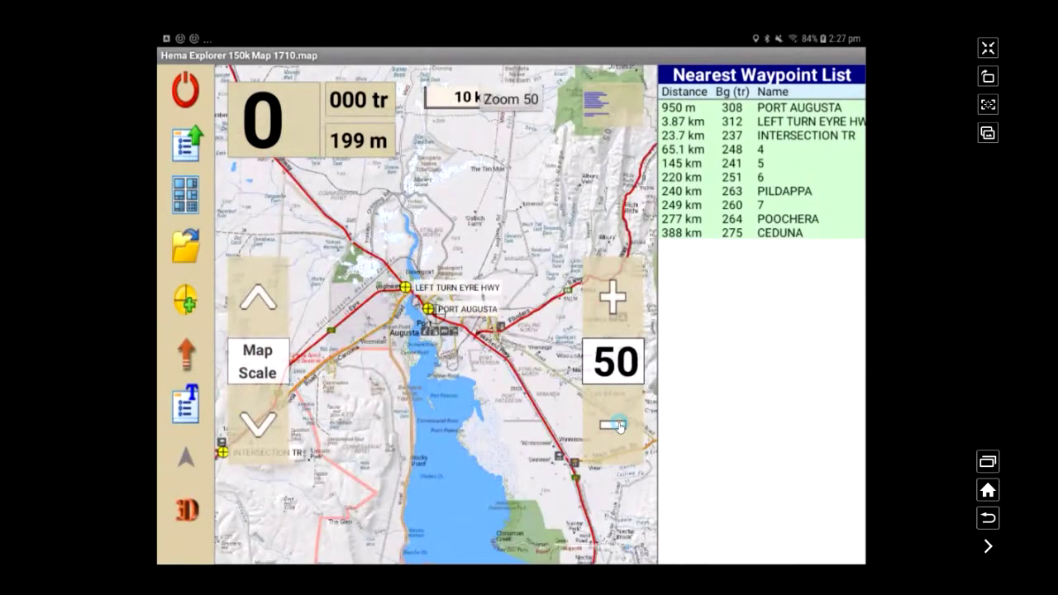
click(620, 425)
click(619, 426)
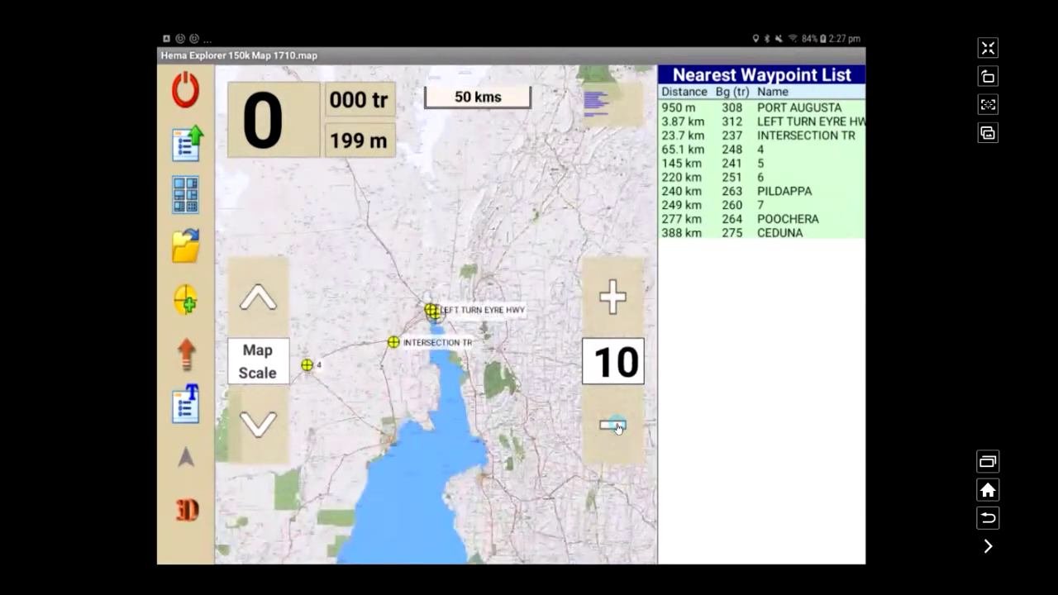
drag(402, 442, 529, 408)
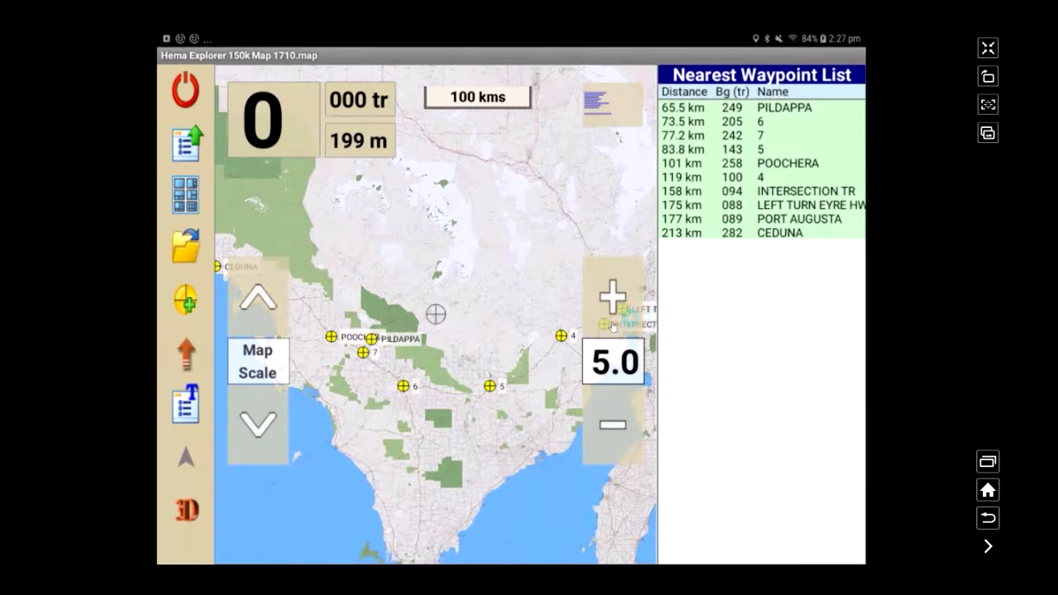
drag(617, 398, 456, 405)
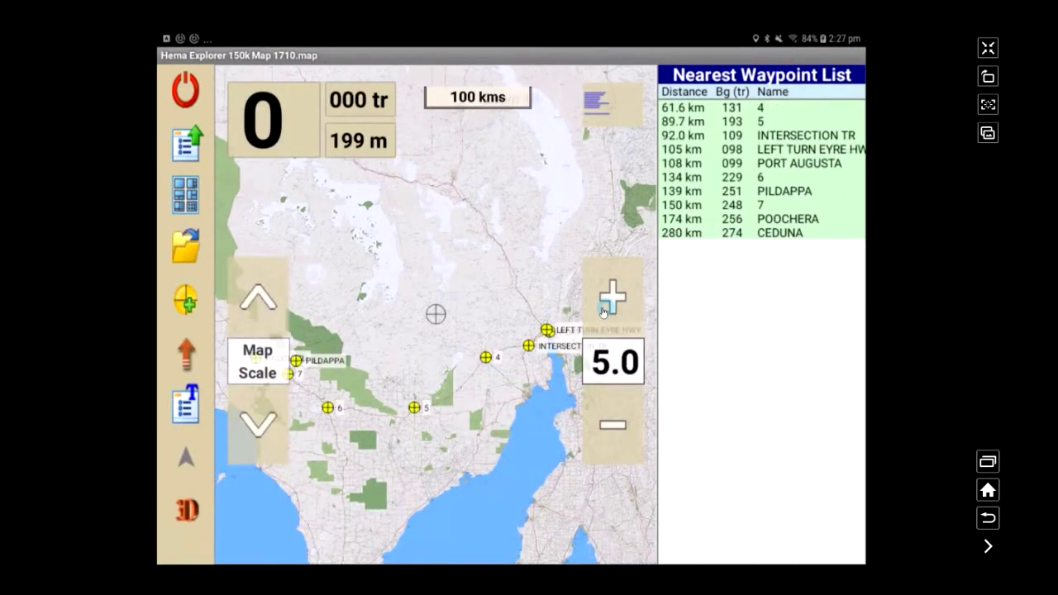
- Enlarge the map to zoom level 50 and locate waypoint 5 at Kimba
click(603, 310)
click(603, 310)
click(603, 311)
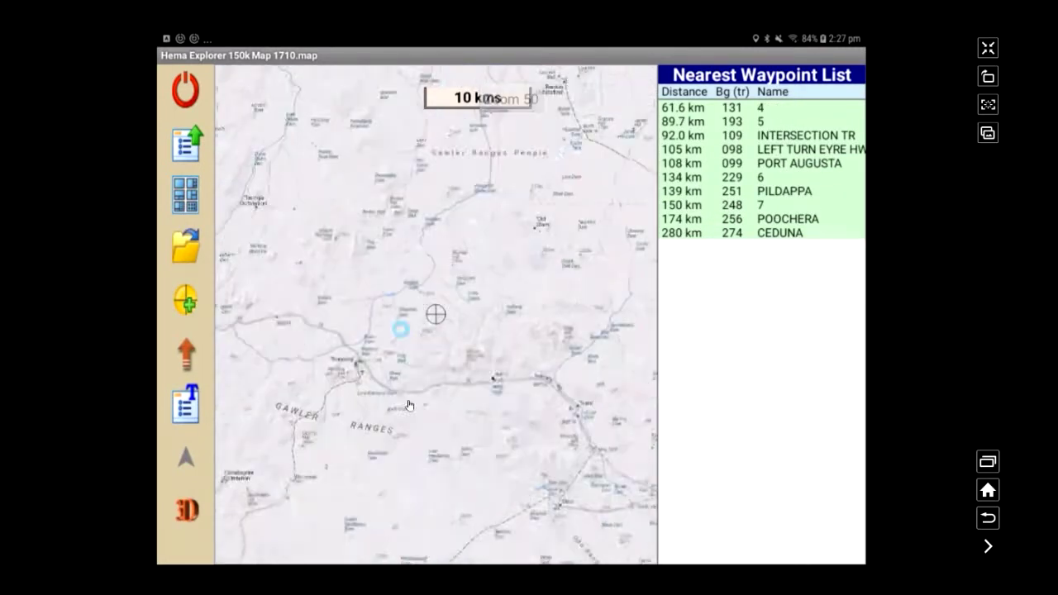
drag(418, 427, 471, 223)
drag(428, 463, 486, 288)
drag(430, 413, 424, 293)
drag(419, 430, 468, 268)
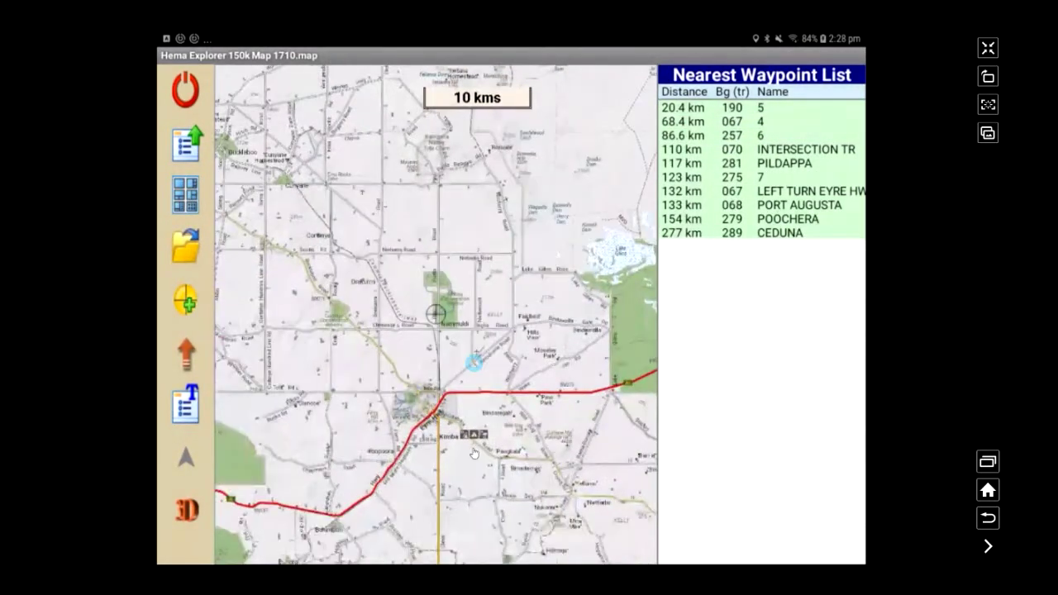
mouse_move(482, 430)
mouse_down()
mouse_move(503, 416)
mouse_move(508, 371)
mouse_up()
drag(422, 401, 361, 422)
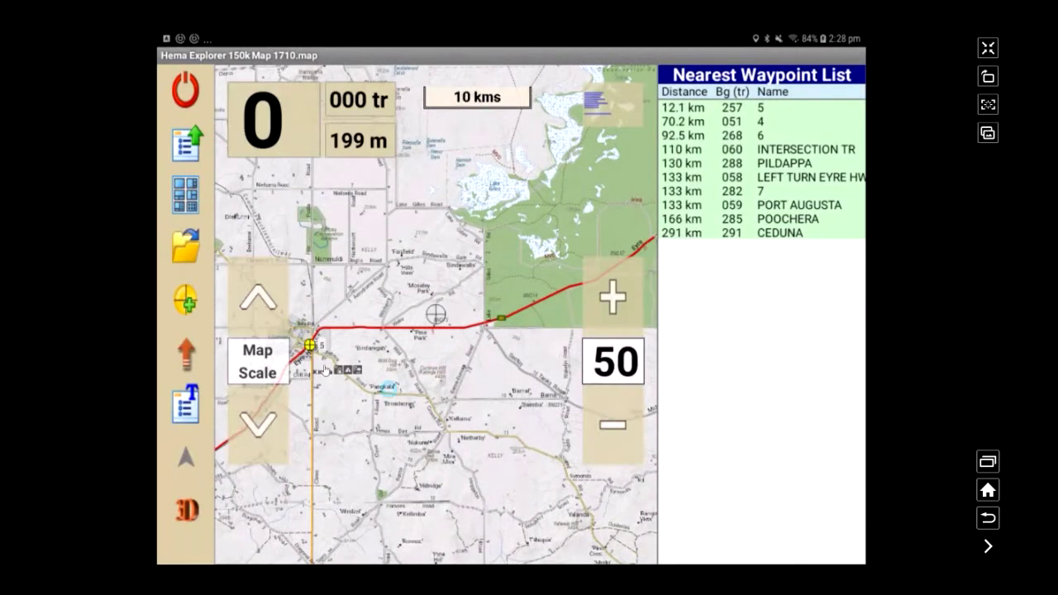
- Follow the Eyre Highway west from Kimba and centre the map on waypoint 6 at Kyancutta
drag(402, 351, 466, 317)
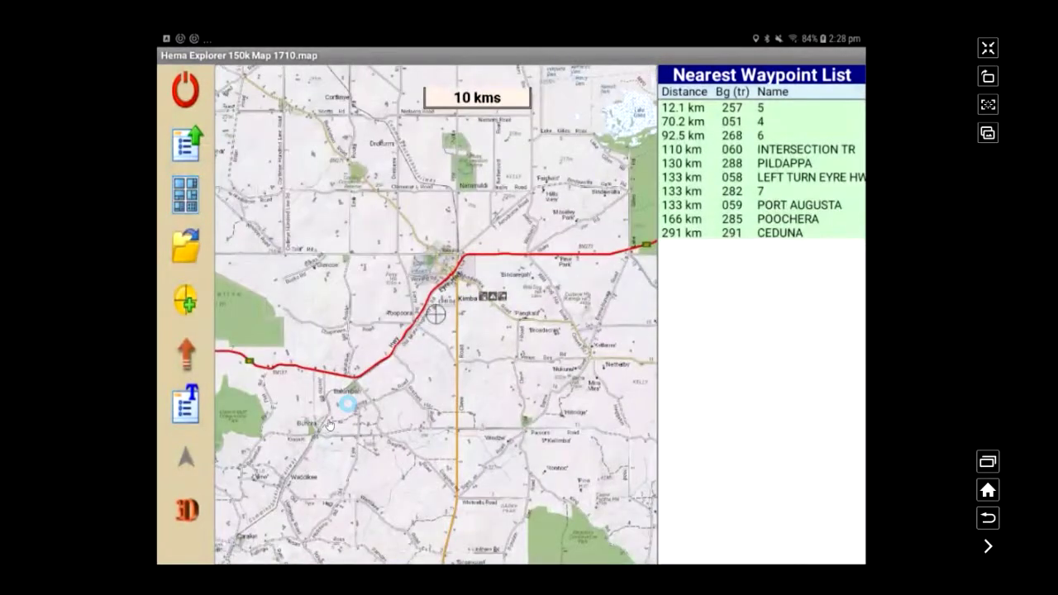
drag(300, 429, 547, 411)
drag(276, 416, 454, 425)
drag(317, 359, 460, 411)
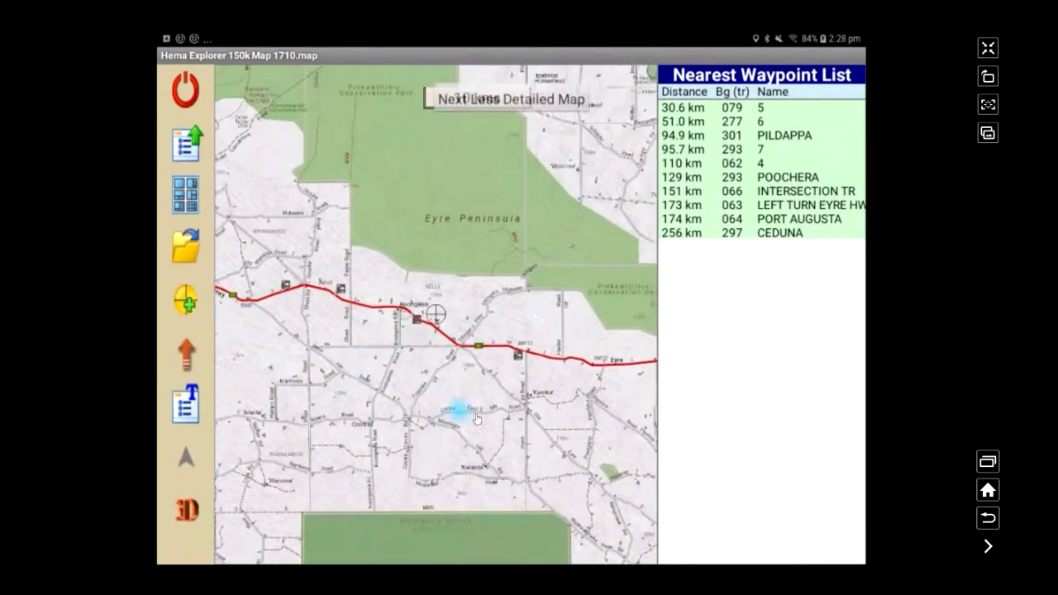
drag(346, 391, 512, 420)
drag(439, 416, 455, 437)
drag(361, 305, 353, 328)
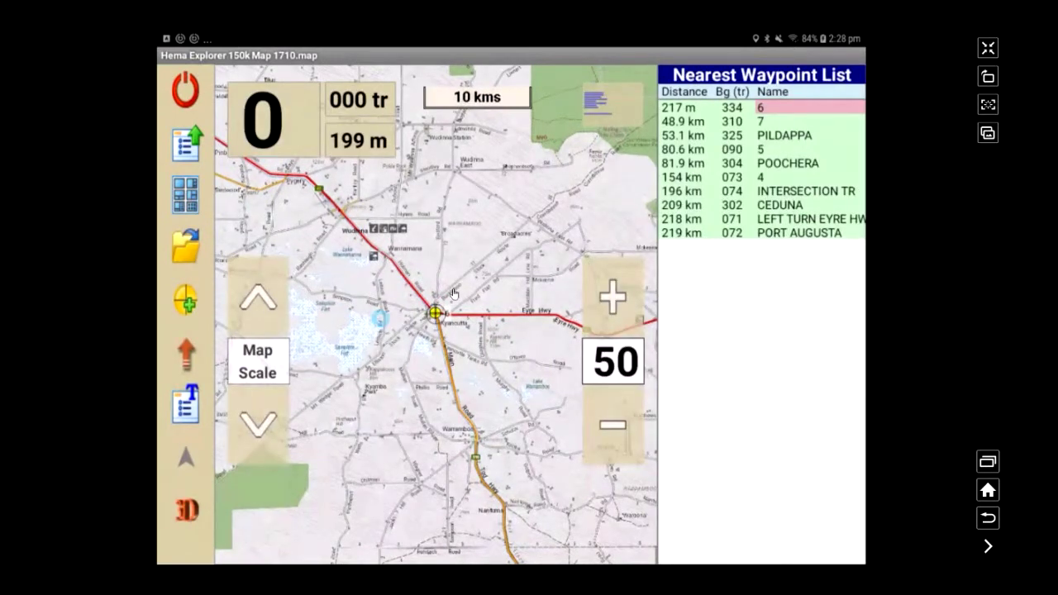
- Check the next entries in the nearest waypoint list and follow the highway northwest to waypoint 7 and PILDAPPA near Minnipa
click(760, 123)
drag(758, 125, 731, 121)
drag(695, 128, 682, 118)
drag(440, 249, 472, 278)
drag(377, 221, 456, 284)
drag(374, 235, 449, 306)
drag(350, 215, 472, 336)
drag(388, 289, 492, 326)
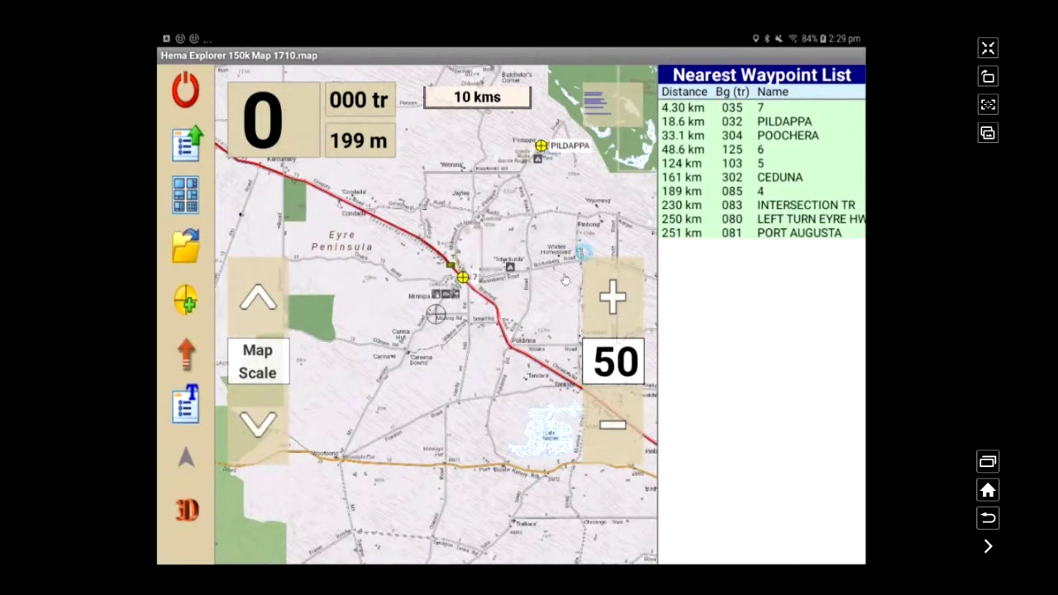
click(501, 274)
drag(502, 275, 496, 298)
- Examine the nearest waypoint list from closest to farthest, comparing its distances and order with the map around Minnipa
click(697, 217)
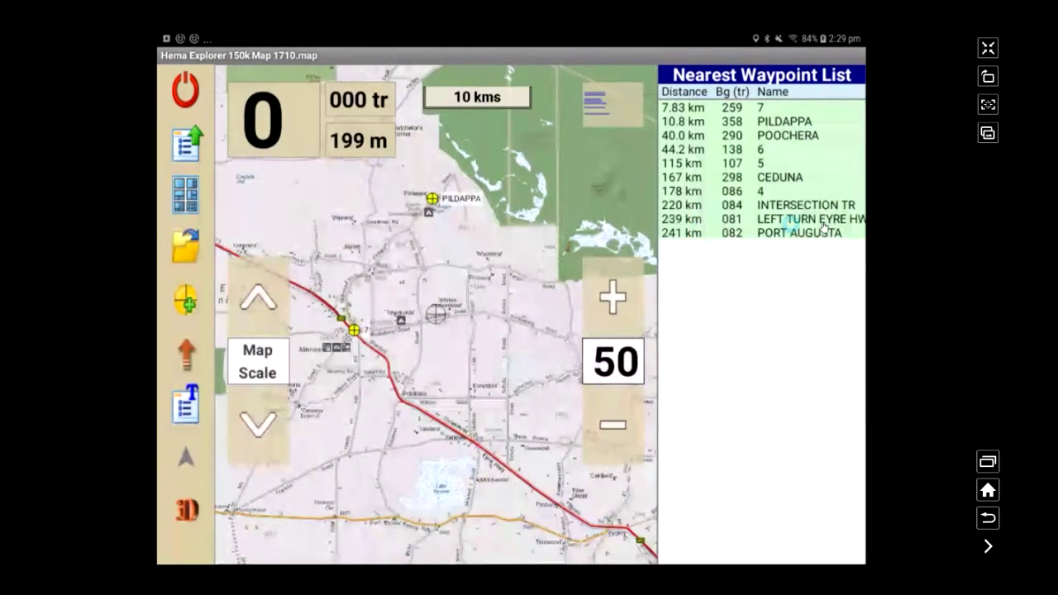
click(716, 215)
drag(717, 217, 721, 163)
drag(670, 109, 768, 115)
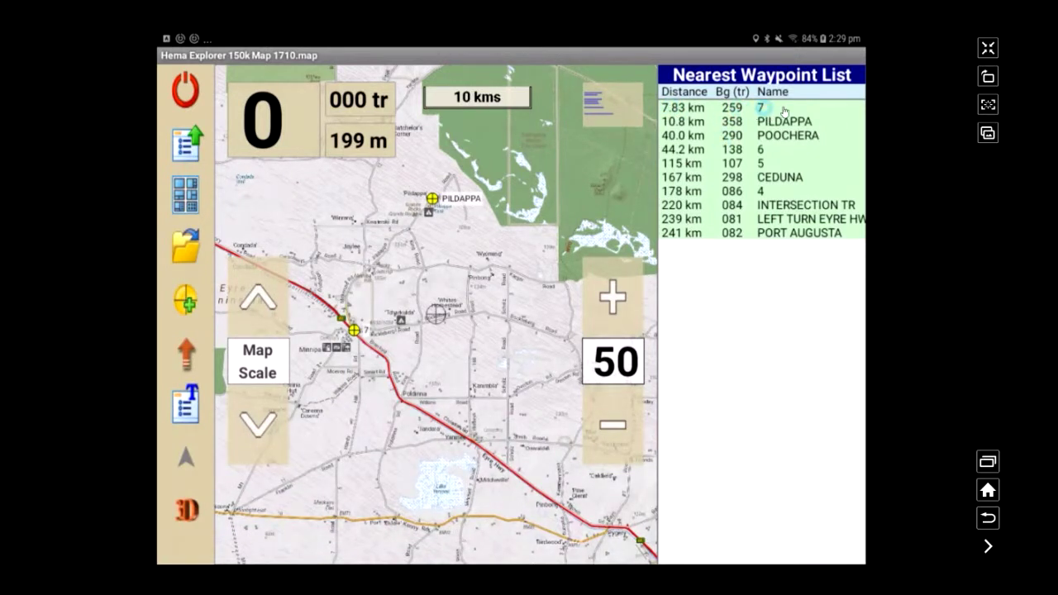
drag(672, 238, 842, 234)
click(699, 218)
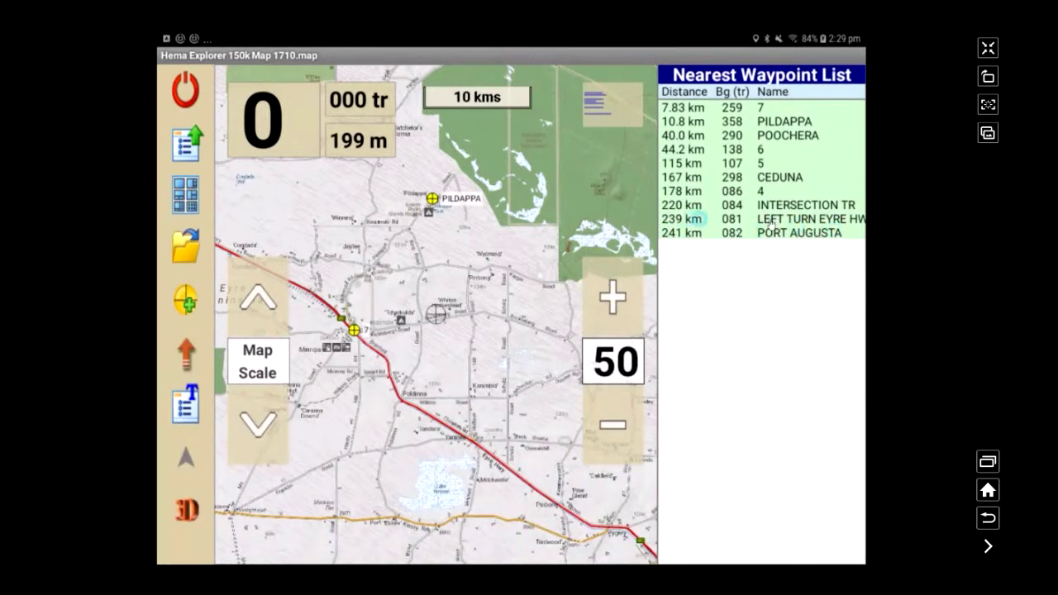
click(693, 109)
click(534, 386)
click(672, 164)
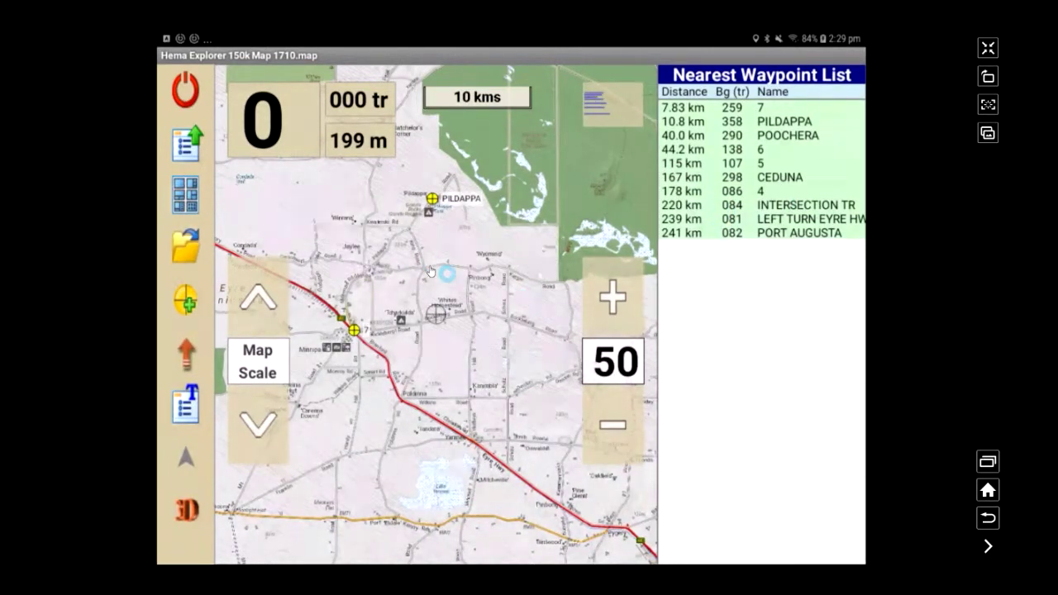
drag(431, 272, 531, 299)
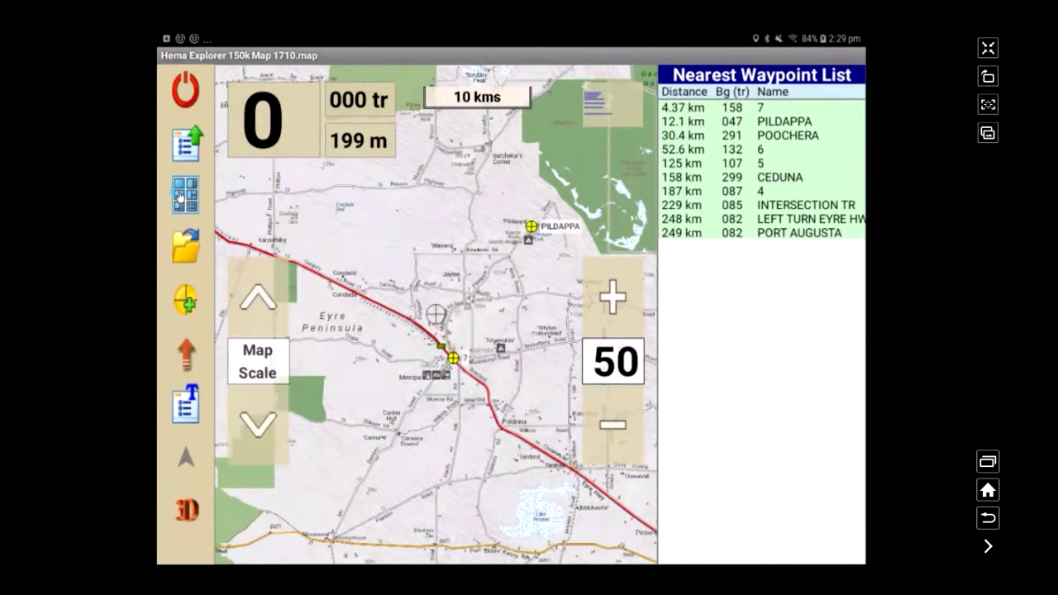
- Show the Odometer page beside the map and examine its odometer readouts and controls
click(186, 197)
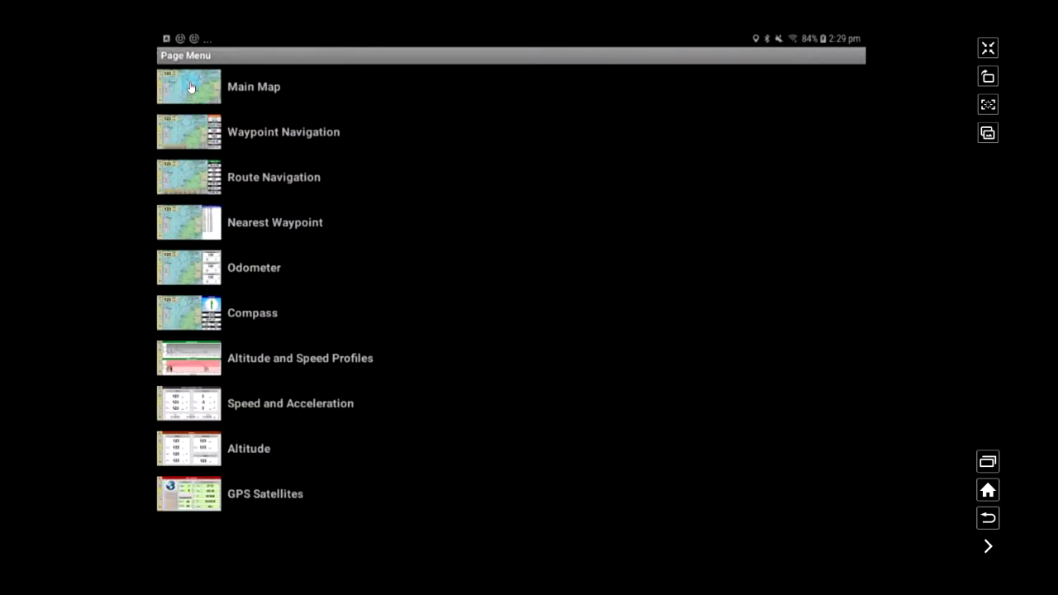
click(195, 268)
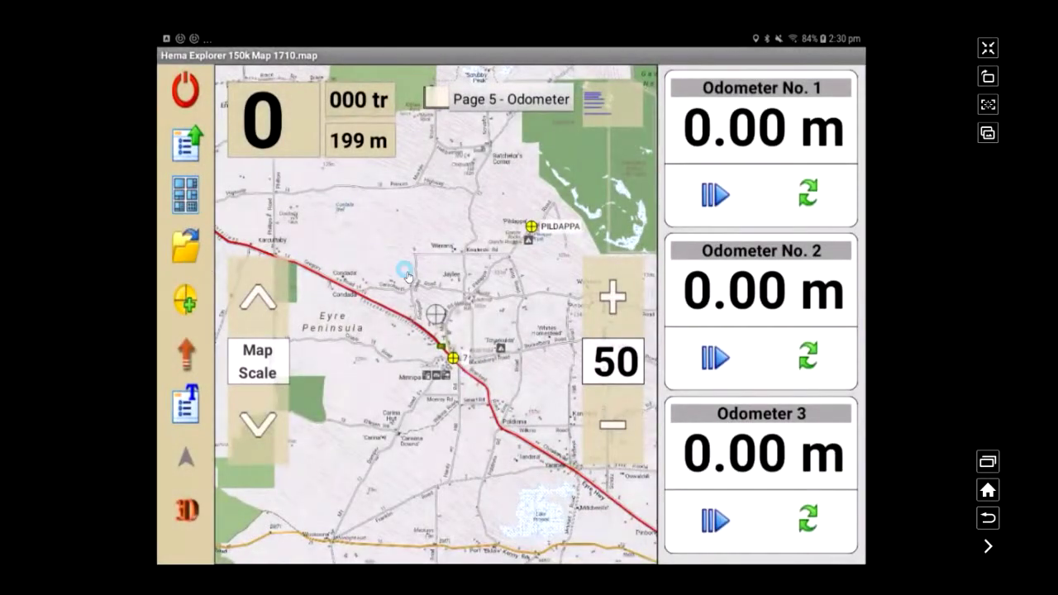
click(468, 154)
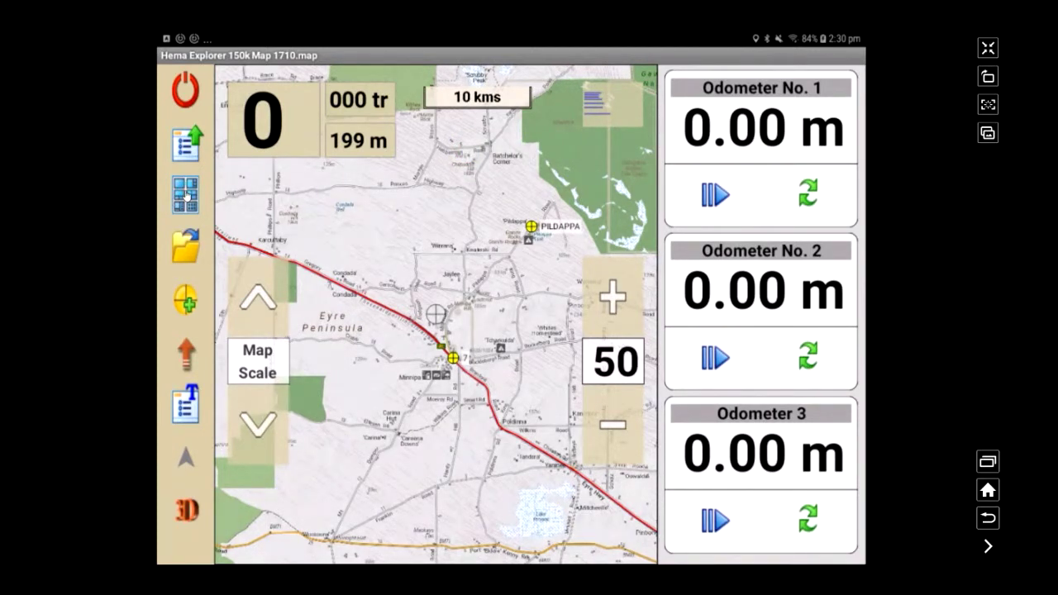
click(351, 138)
- Return to the Main Map page, reduce the zoom to 10 and centre the map near INTERSECTION TR by Port Augusta
click(177, 195)
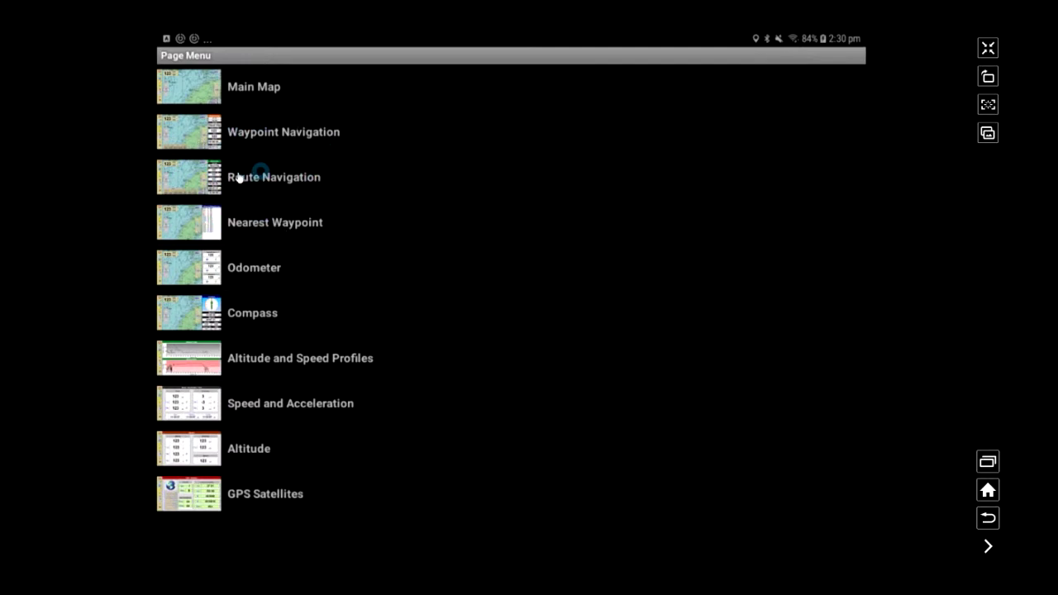
click(189, 88)
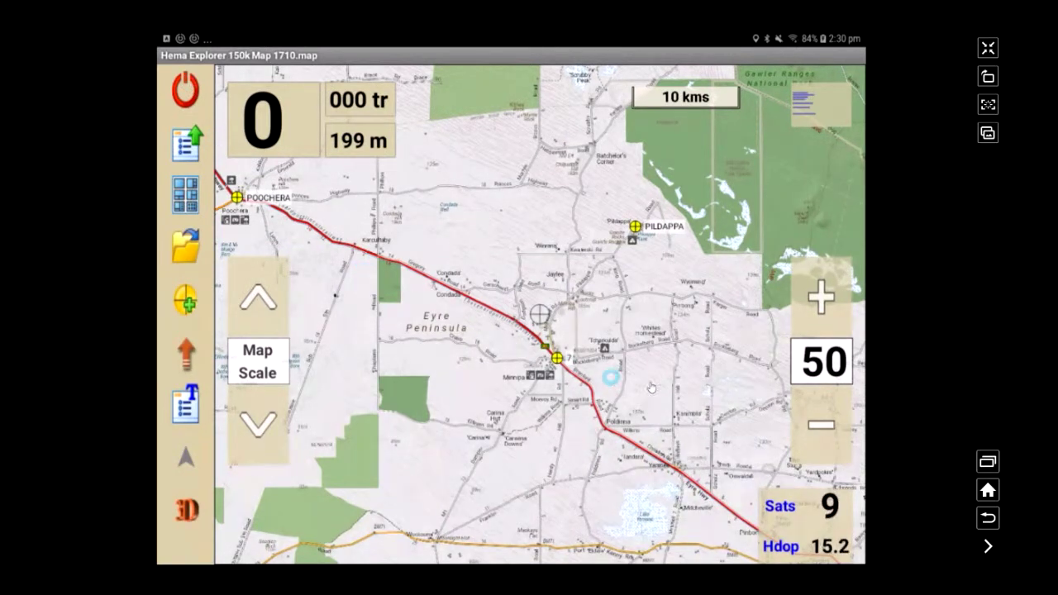
click(824, 429)
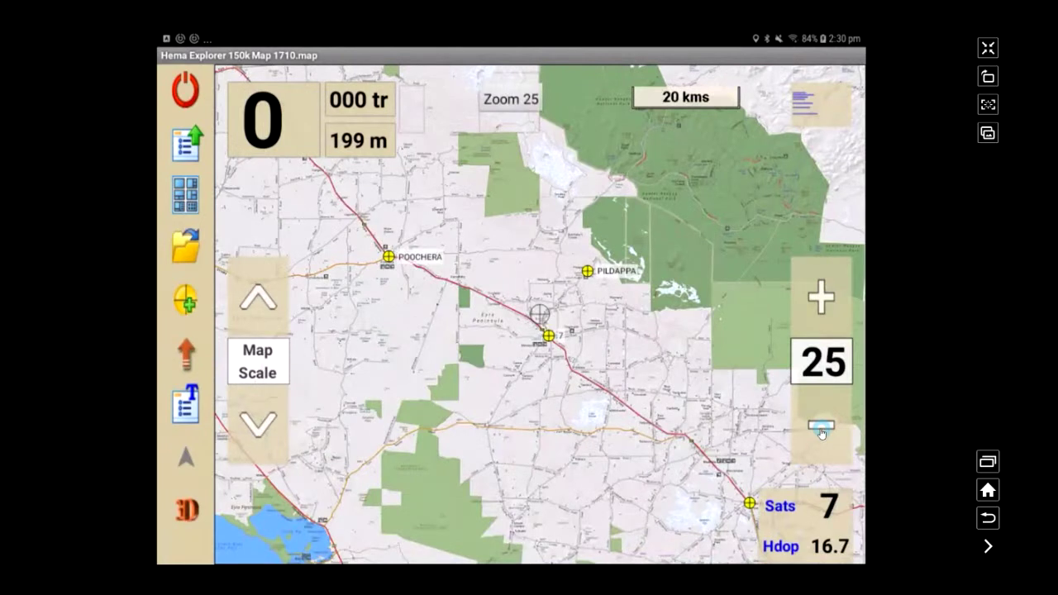
click(821, 429)
drag(717, 401, 470, 374)
drag(751, 246, 478, 284)
- Load the user track file Port Augusta Ceduna.plt from the TrackLogs folder and return to the map
click(187, 146)
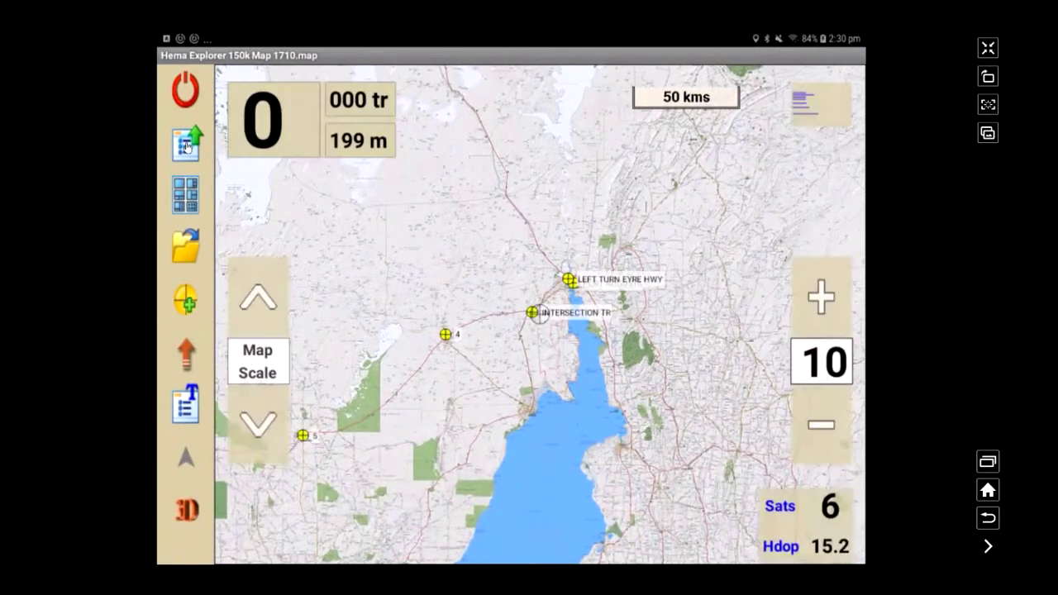
click(187, 145)
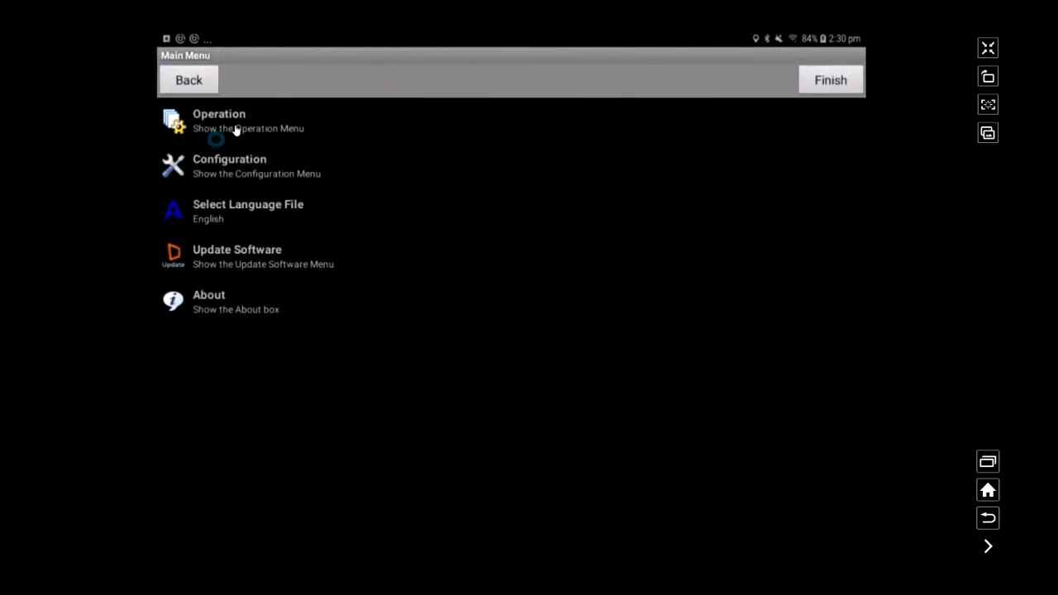
click(228, 123)
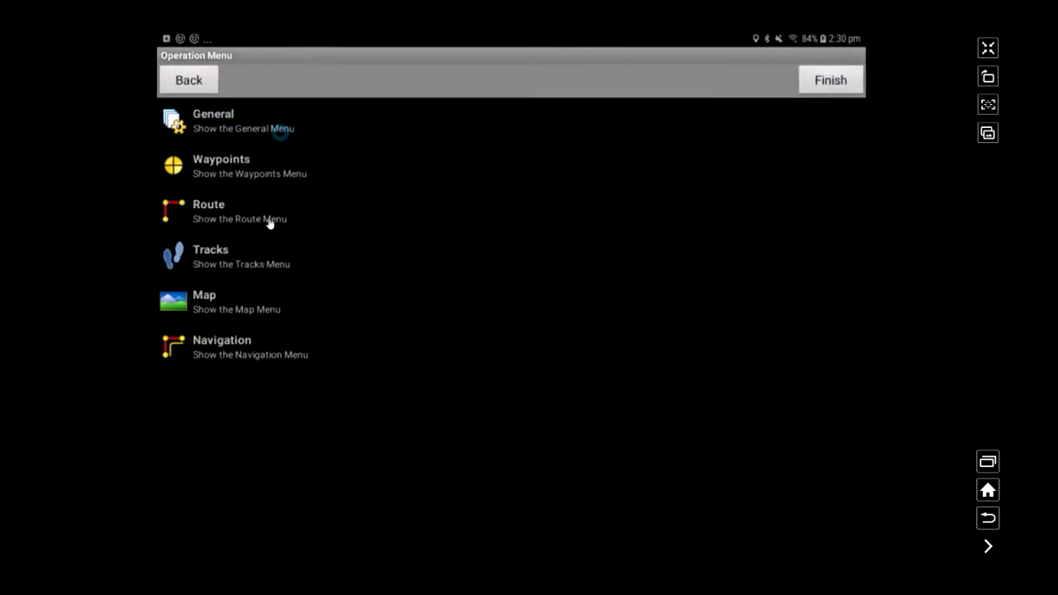
click(217, 262)
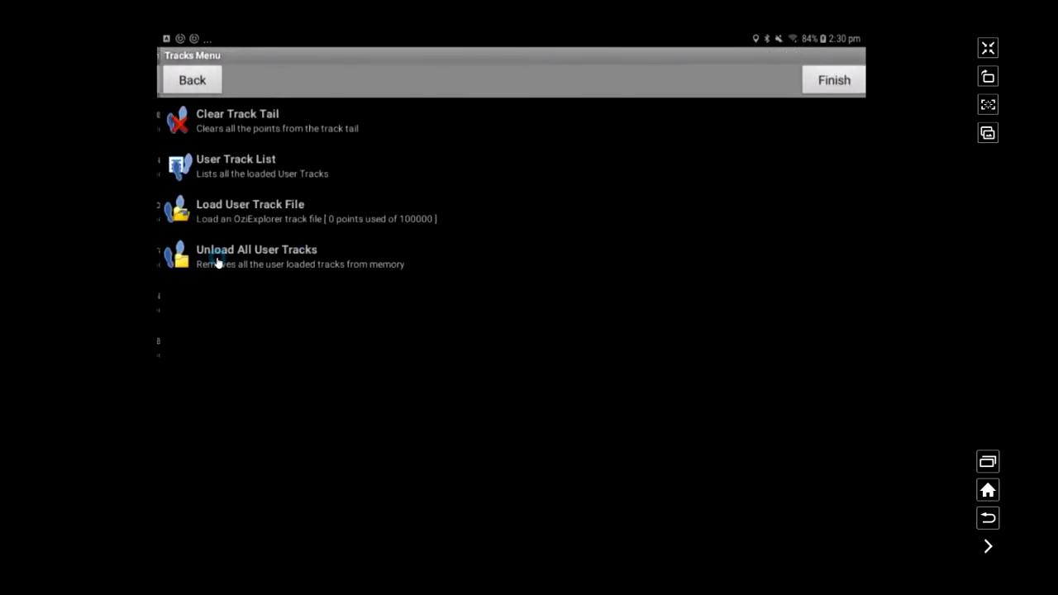
click(248, 219)
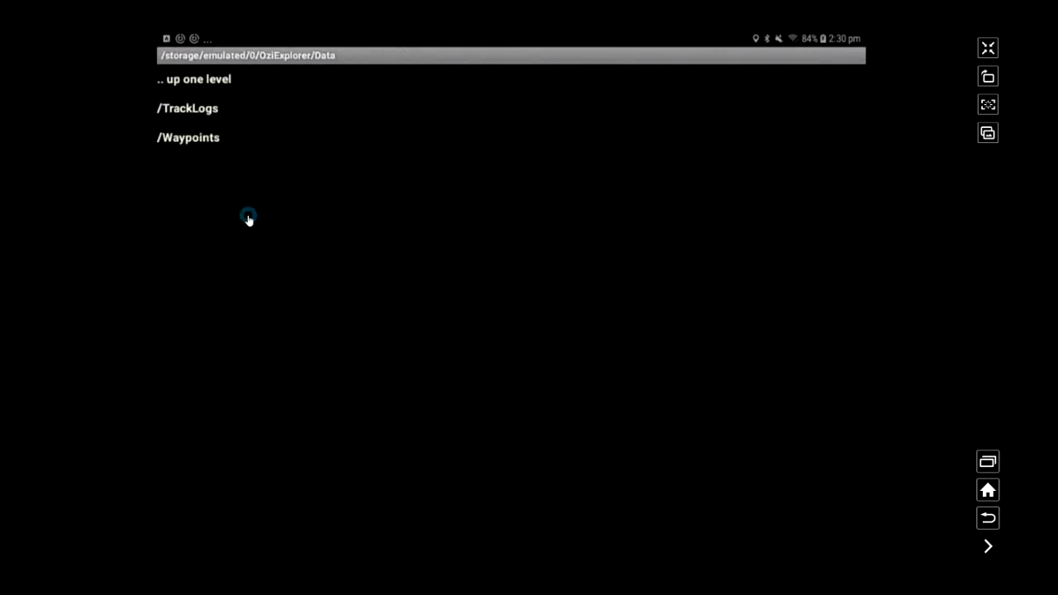
click(187, 111)
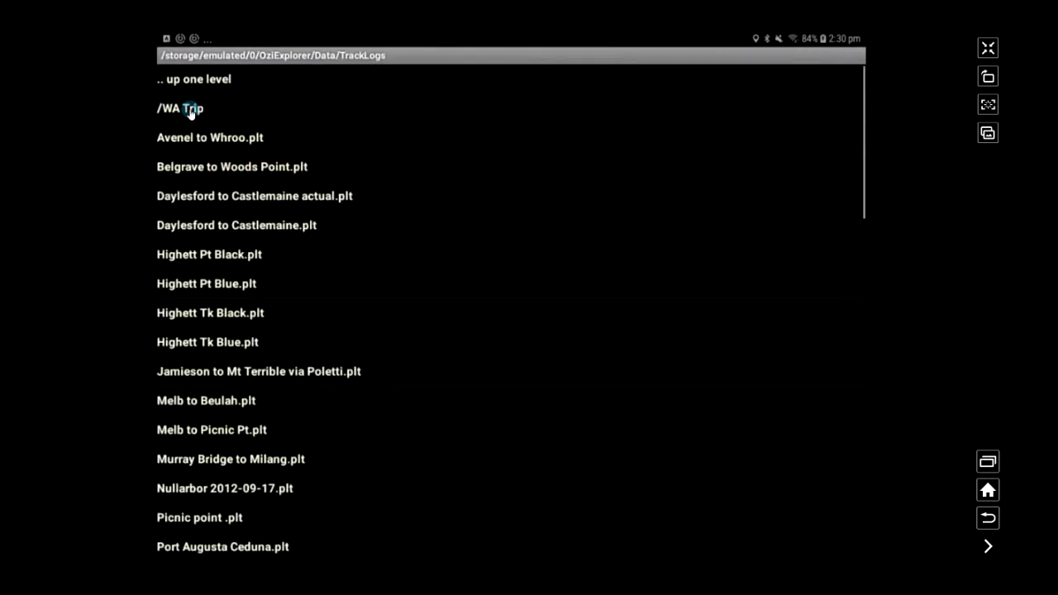
scroll(400, 364, down, 1)
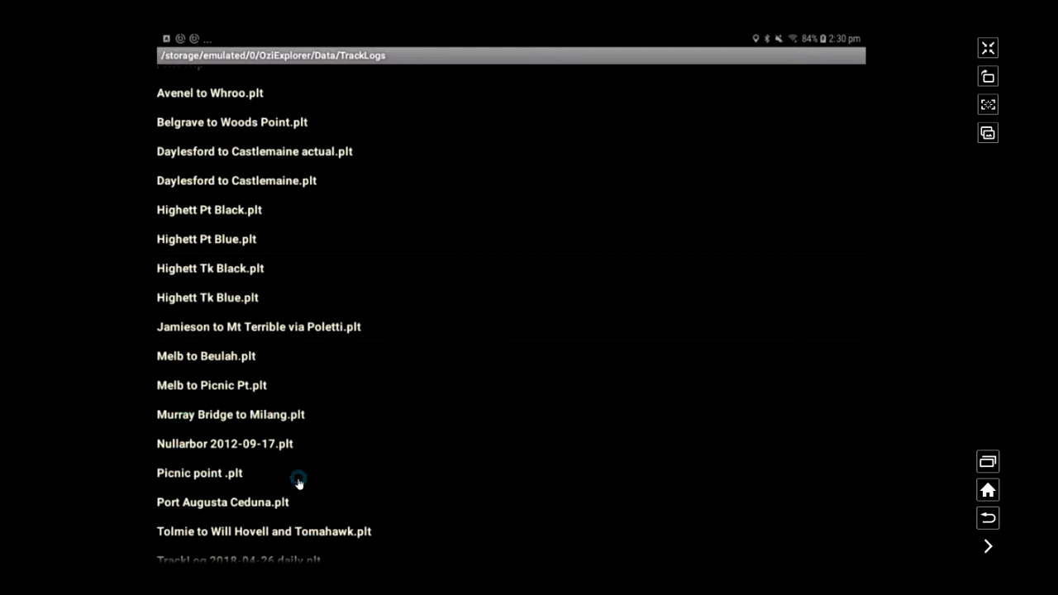
click(221, 503)
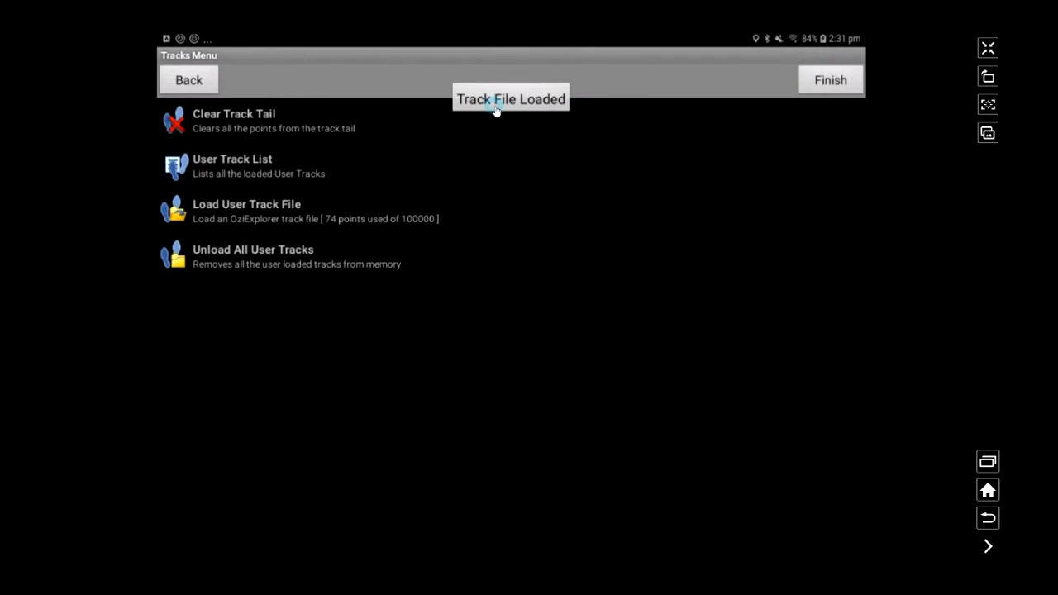
click(842, 85)
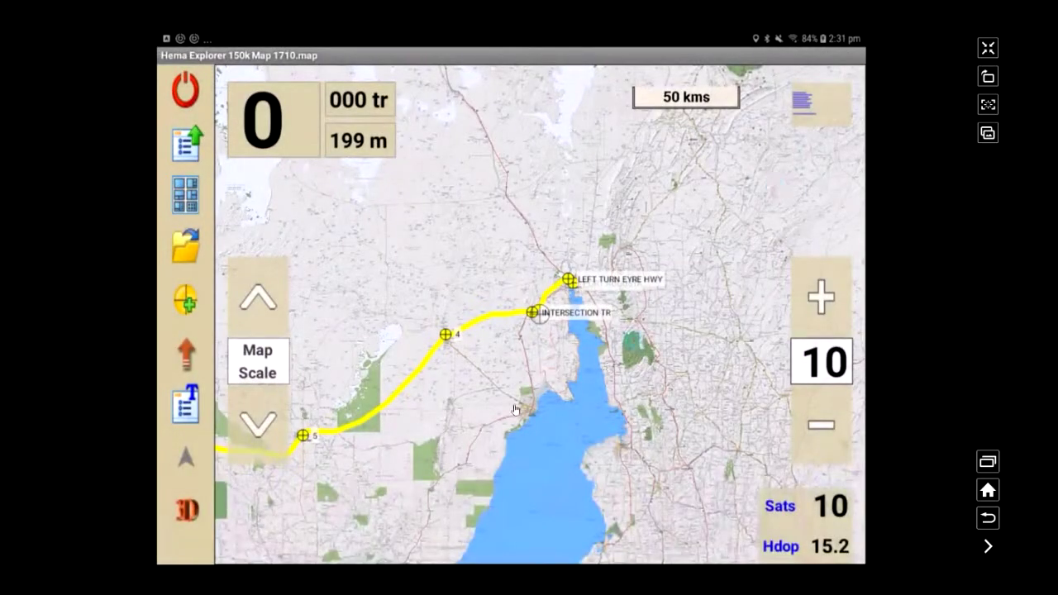
- Follow the loaded yellow track west from Port Augusta past waypoints 4 and 5 towards waypoint 6
drag(463, 434, 560, 421)
click(578, 400)
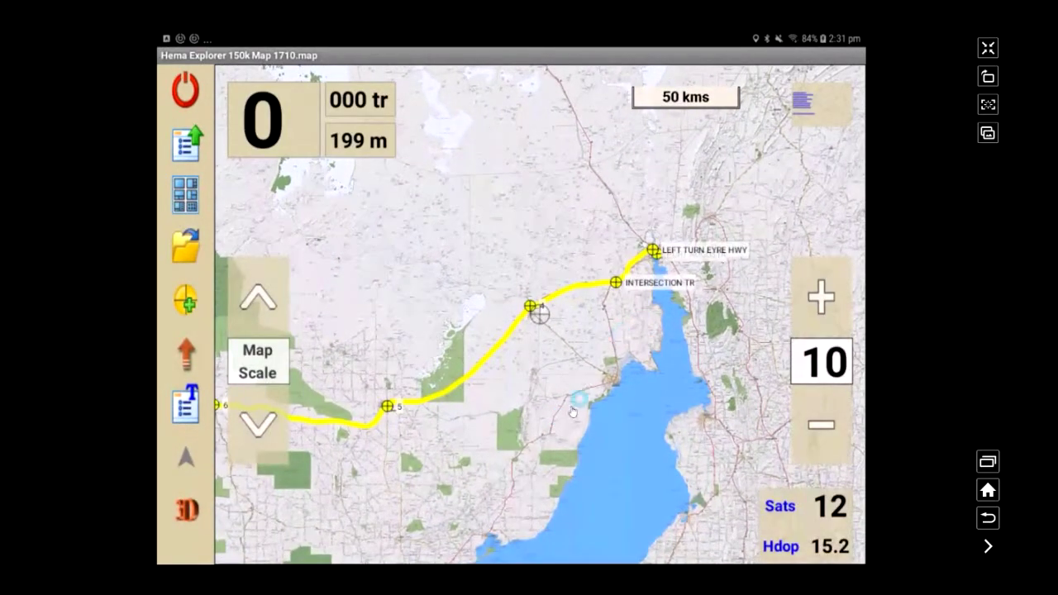
click(524, 416)
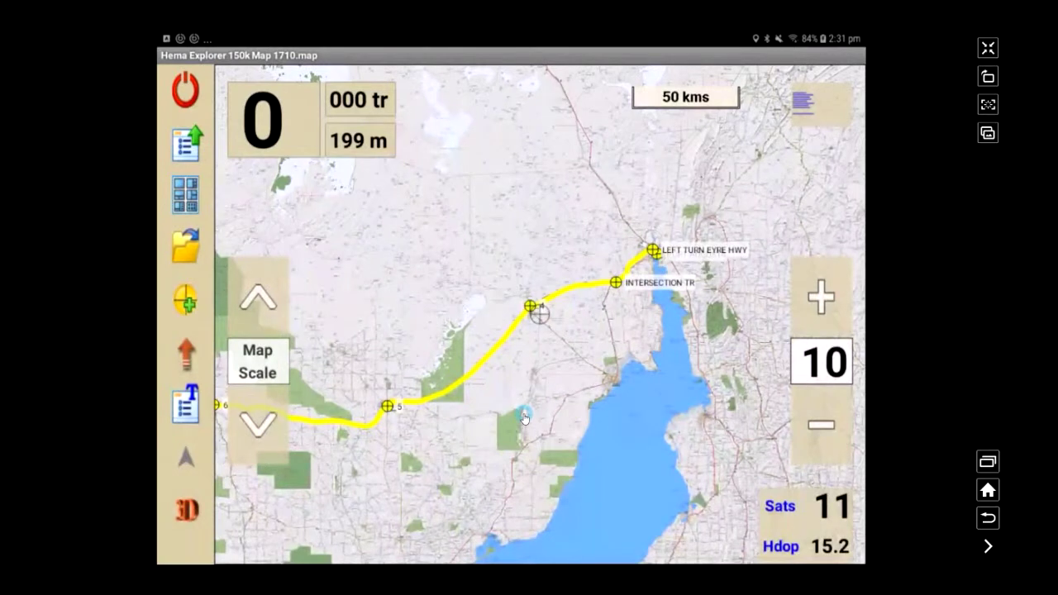
drag(524, 417, 587, 378)
click(541, 412)
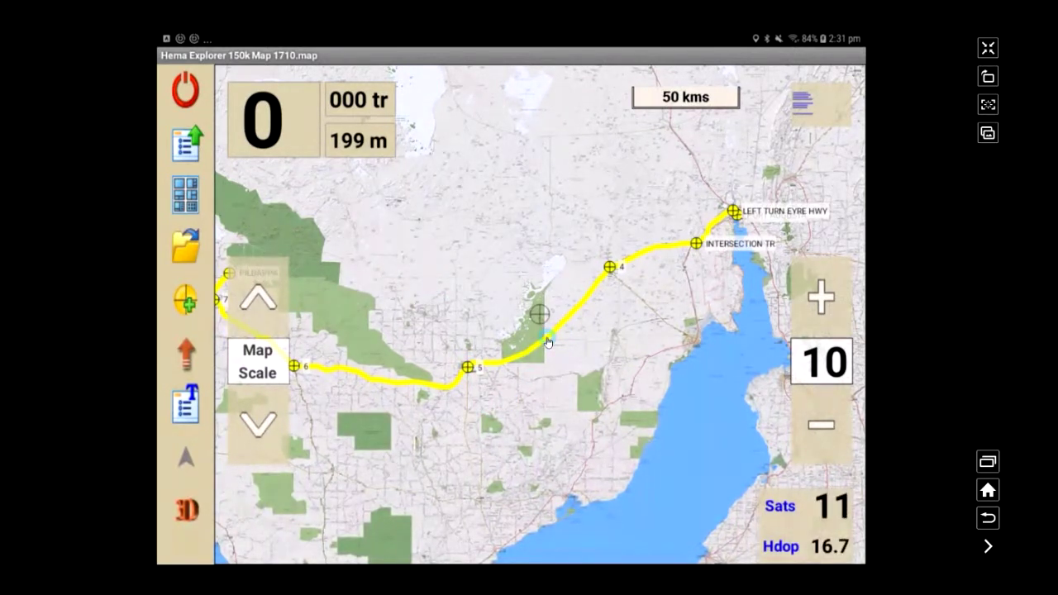
drag(468, 277, 449, 257)
- Review the track configuration, covering the track tail, track logging to file and the point reduction factor for loaded user tracks
click(187, 145)
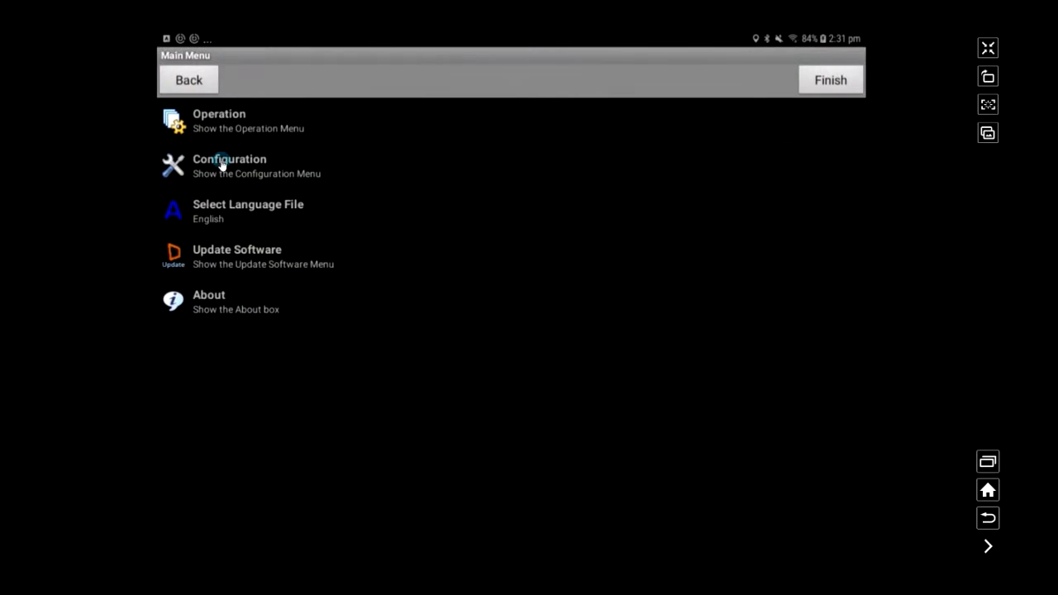
click(221, 164)
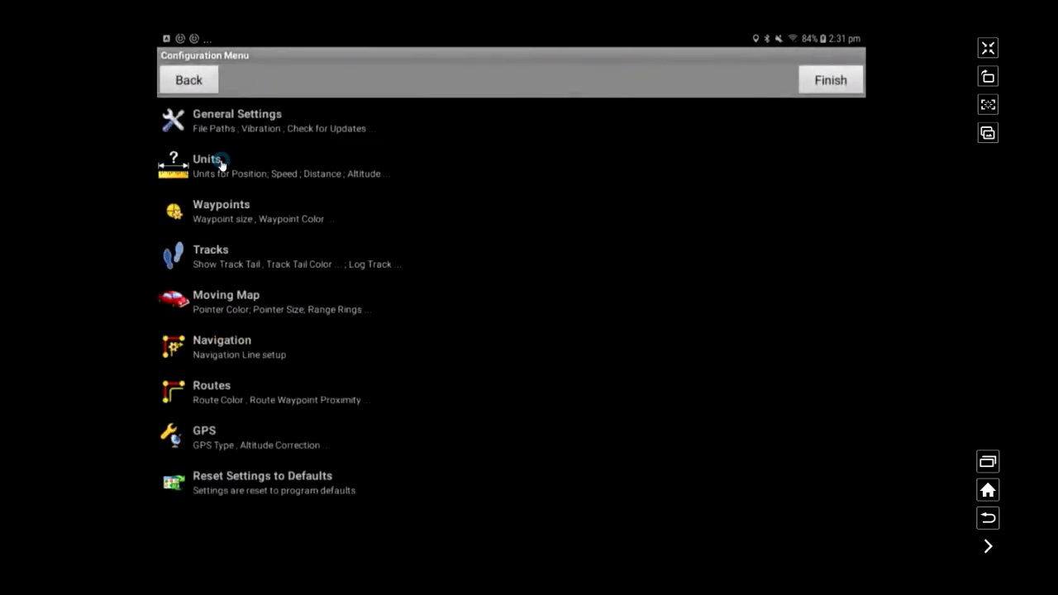
click(224, 264)
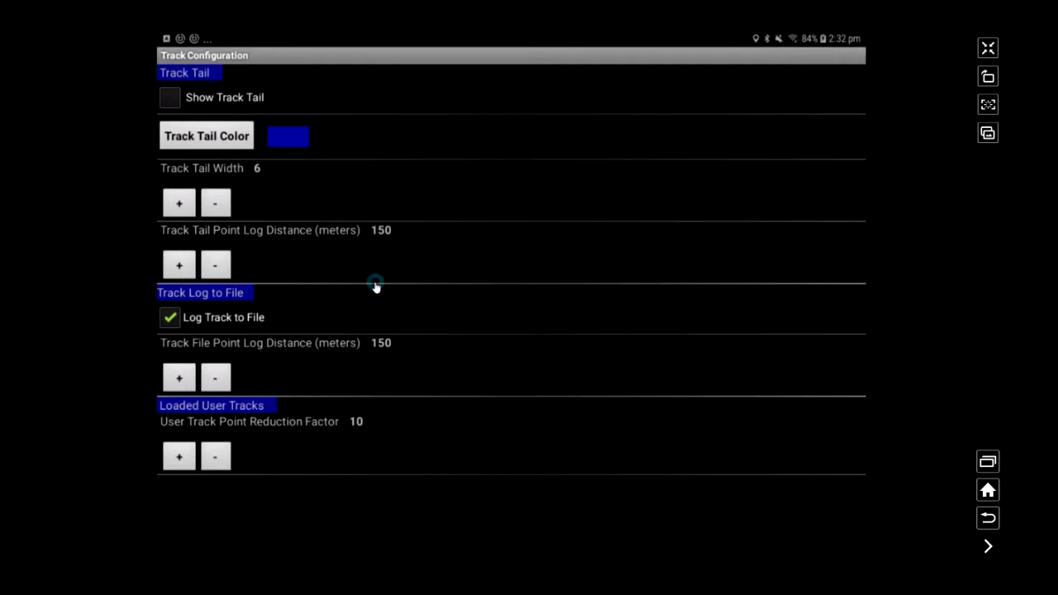
click(989, 519)
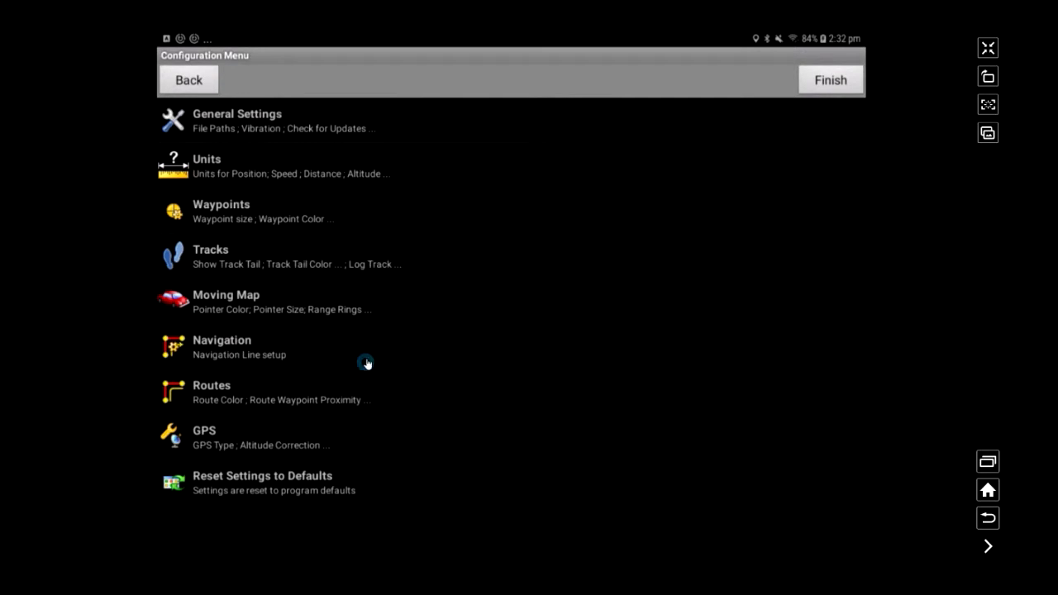
- Review the waypoint configuration for colour, size, name and proximity options, and return to the map
click(213, 212)
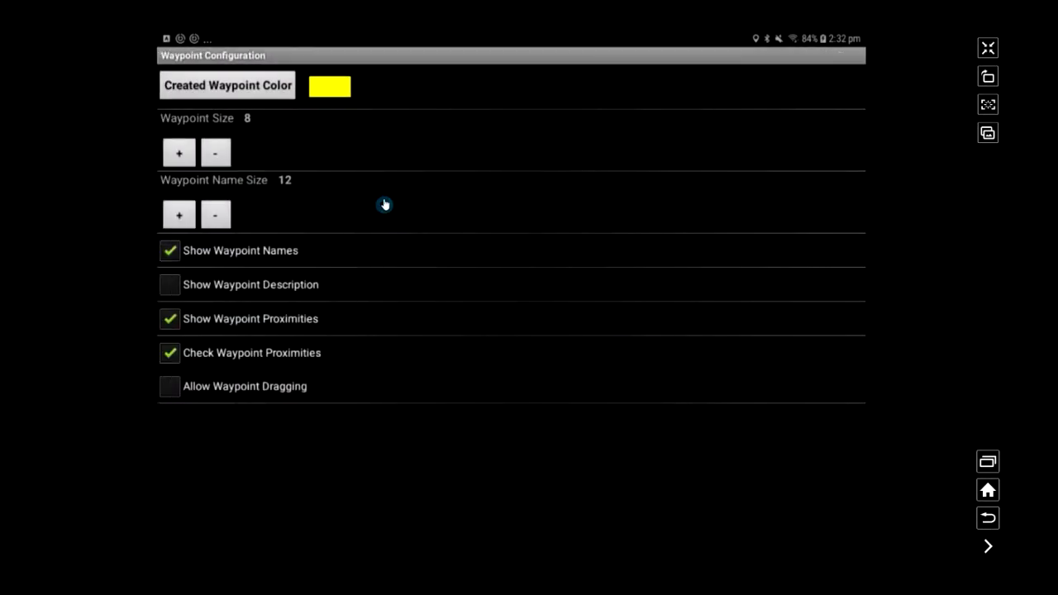
click(986, 518)
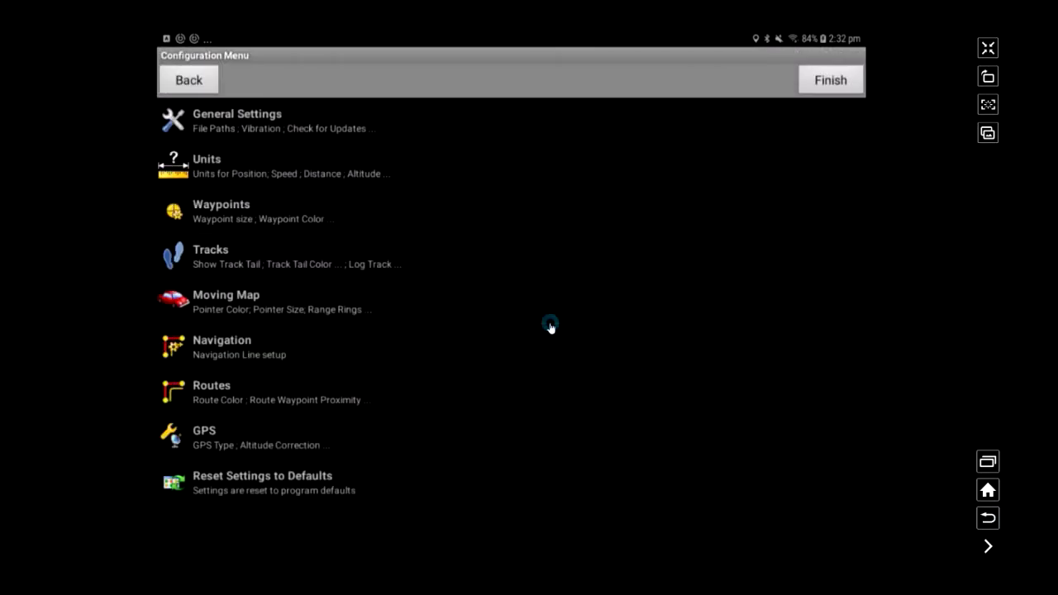
click(189, 80)
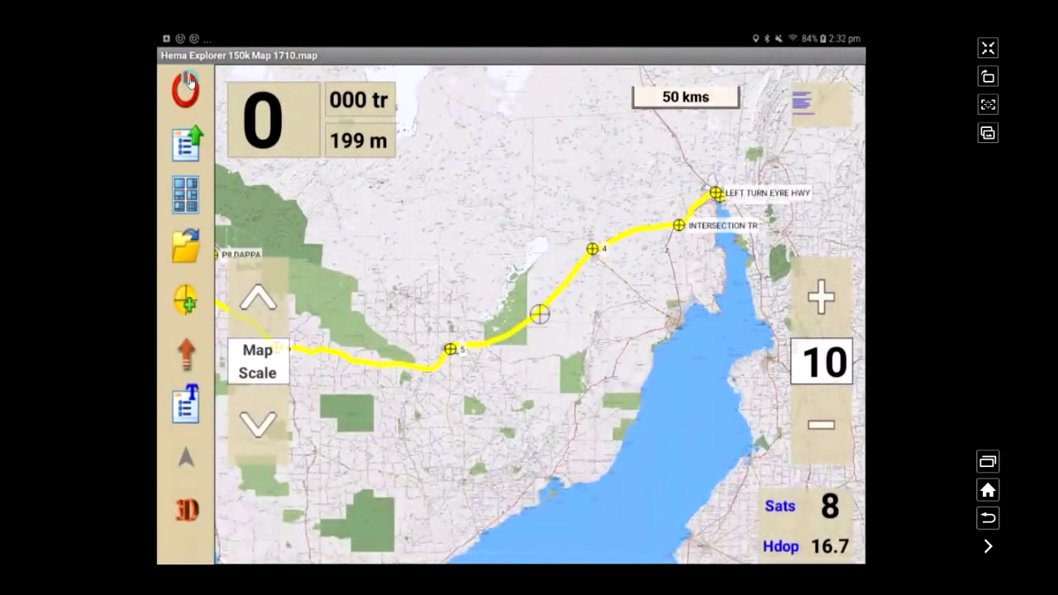
- Centre the map just north of the track between waypoints 5 and 6 and create a waypoint there
click(371, 265)
drag(329, 349, 421, 353)
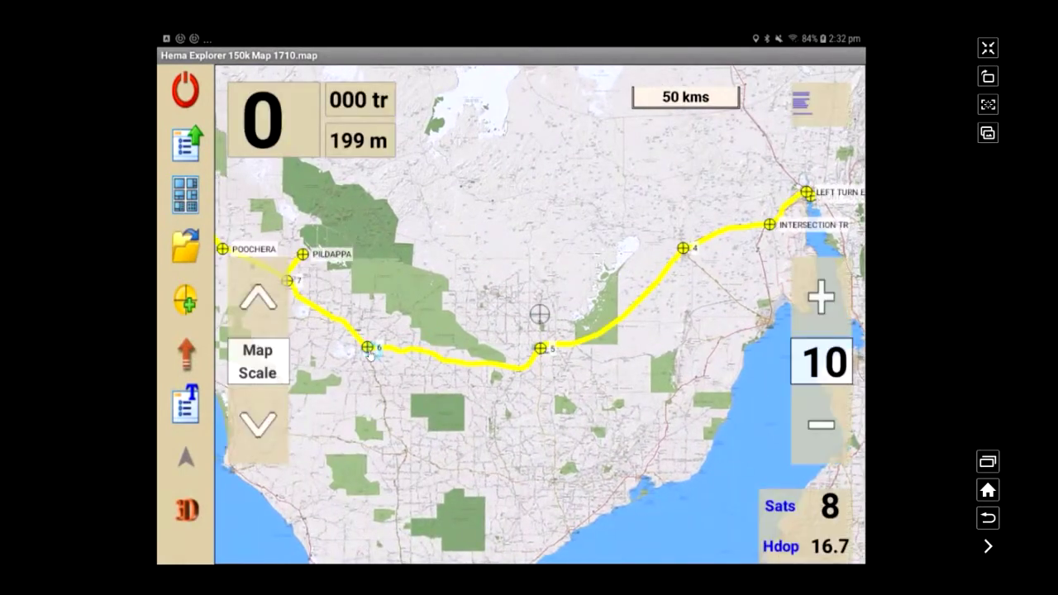
click(434, 328)
drag(453, 343, 545, 327)
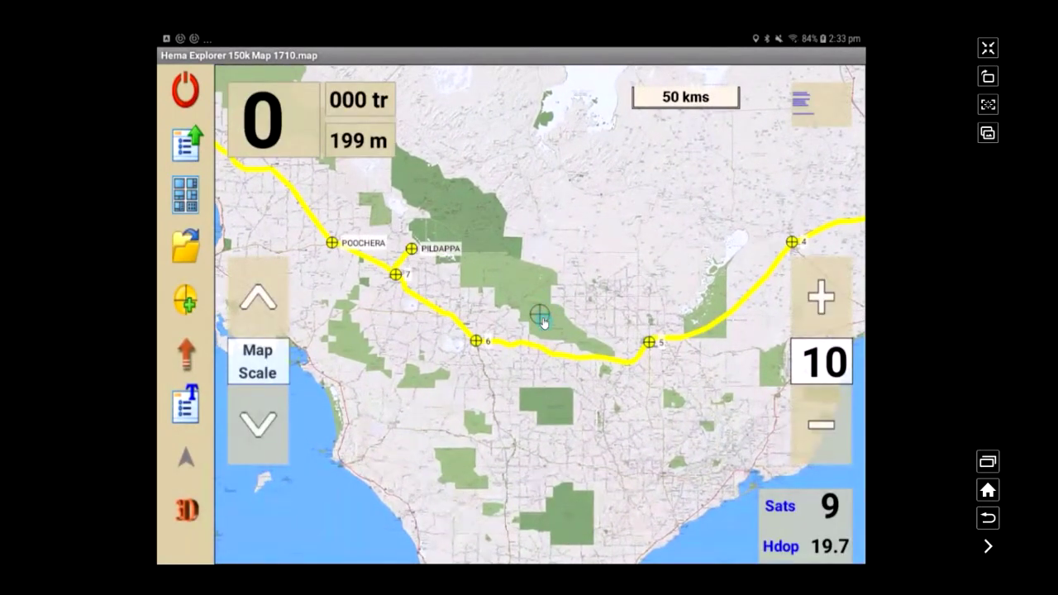
click(188, 302)
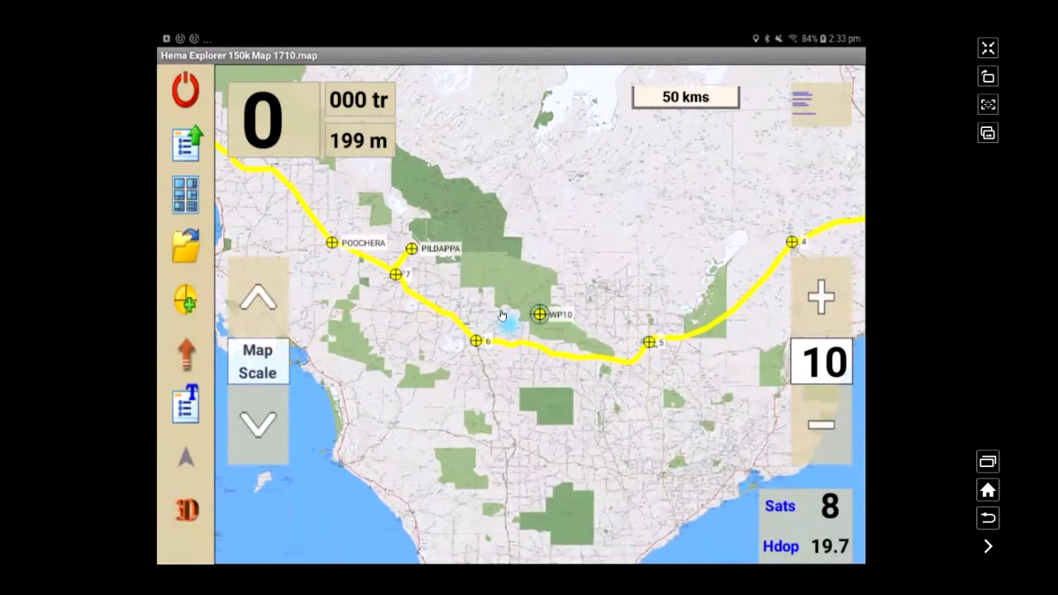
- View the new waypoint's surroundings along the track towards POOCHERA, and quit the program, confirming the exit
drag(512, 337, 498, 323)
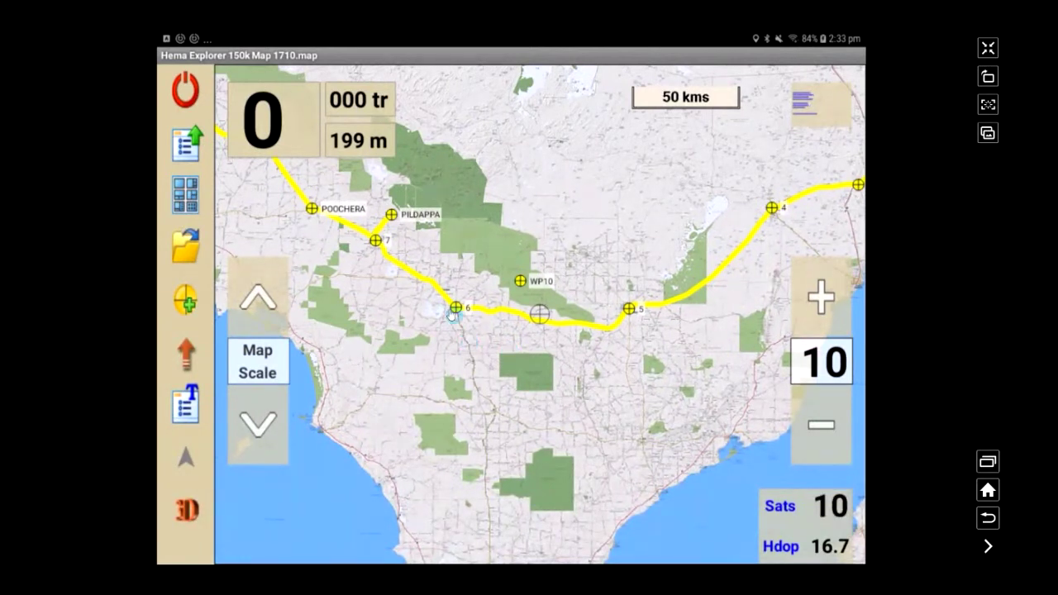
drag(416, 307, 456, 354)
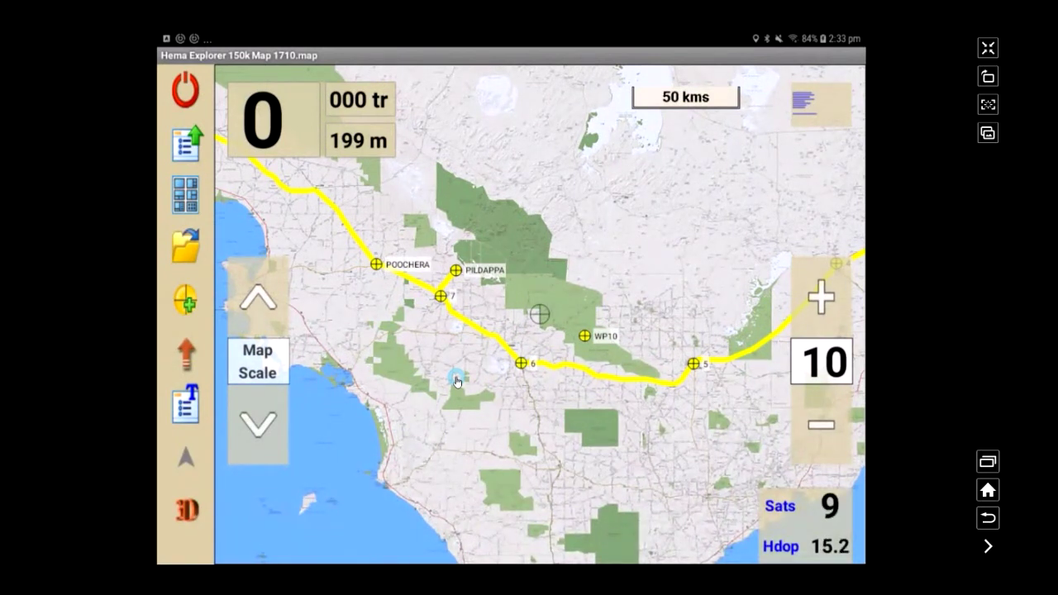
click(184, 89)
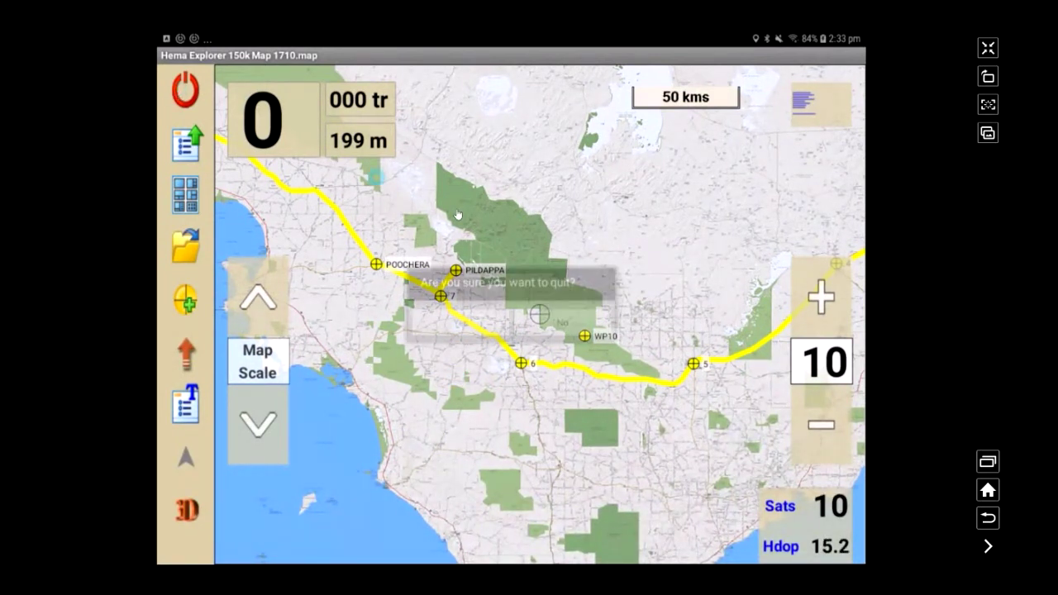
click(477, 330)
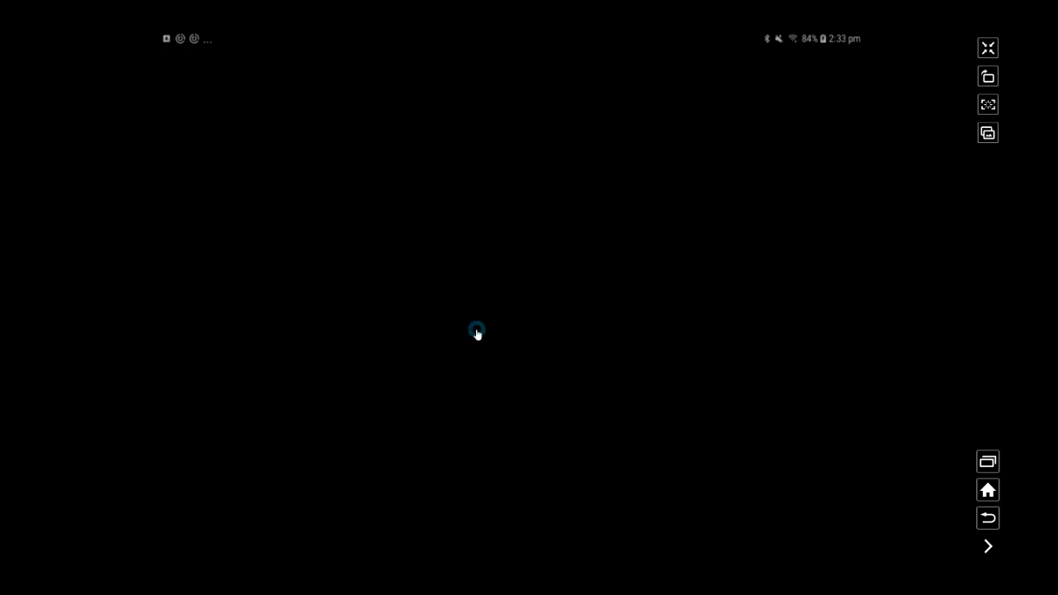